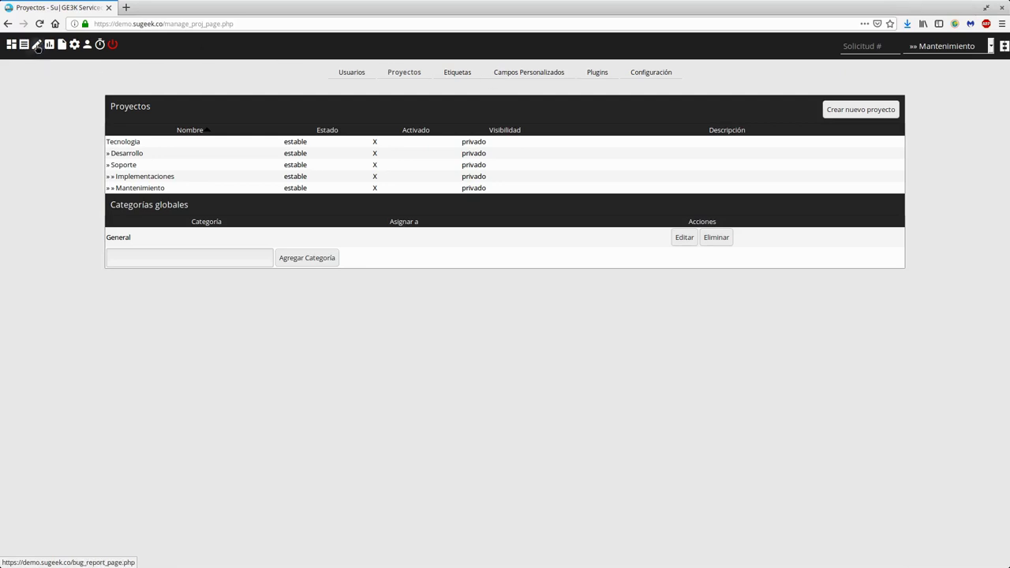
Step: Open the form for reporting a new request and check the project list, keeping Mantenimiento selected
click(36, 46)
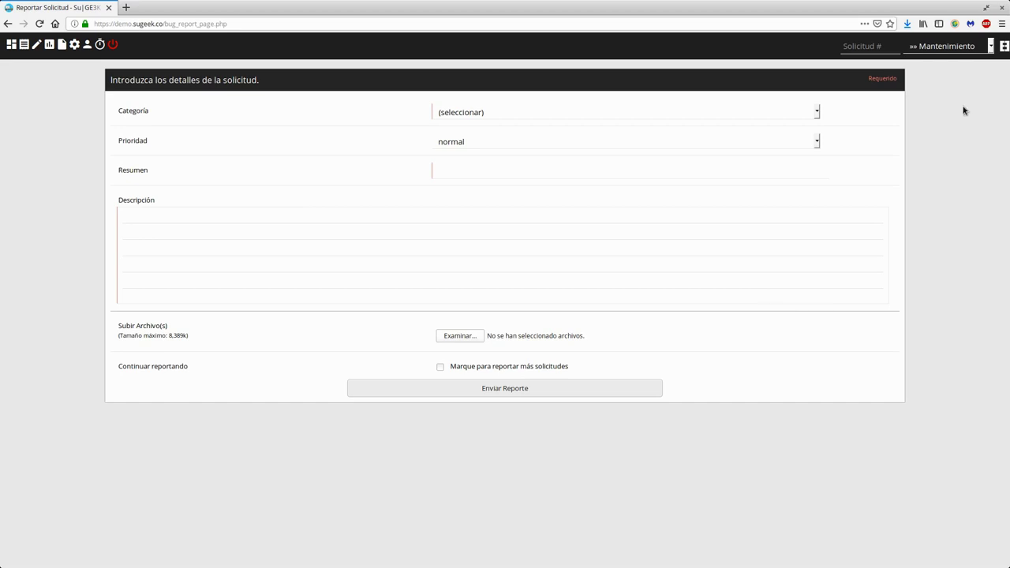
click(953, 49)
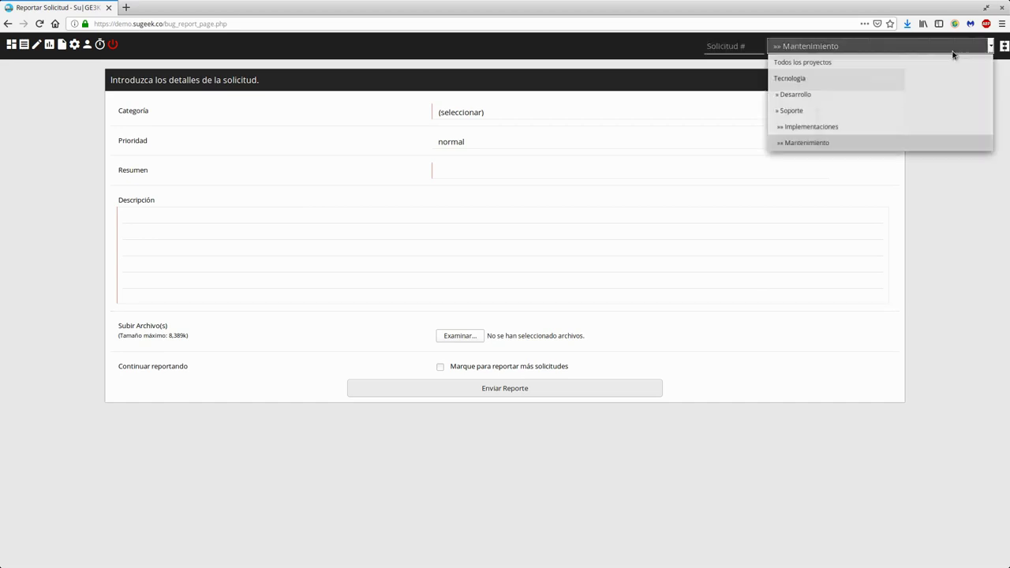
click(918, 146)
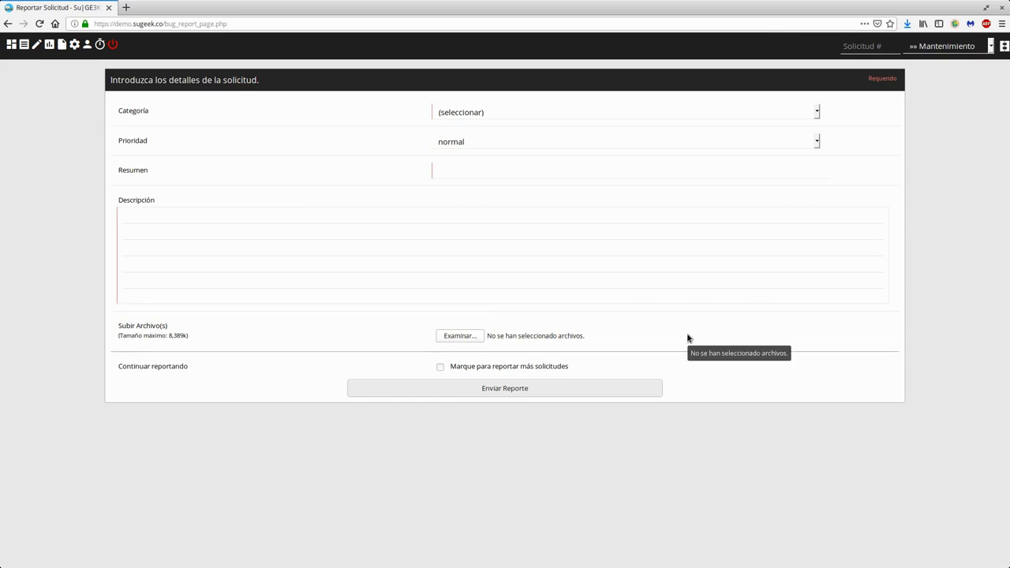
Step: Add a new custom field named "No. Inventario" in the custom fields management and continue to its edit page
click(73, 45)
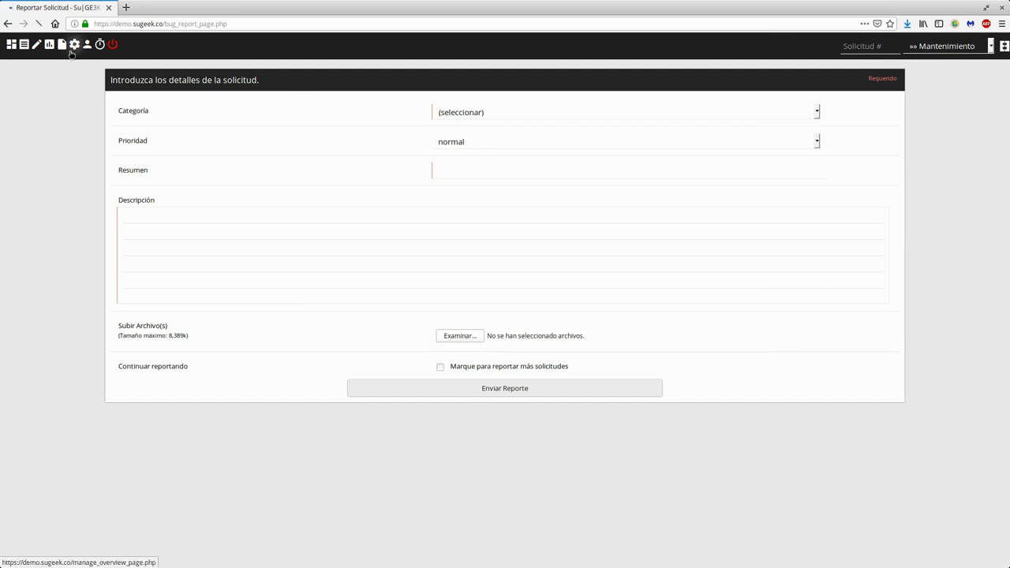
click(506, 77)
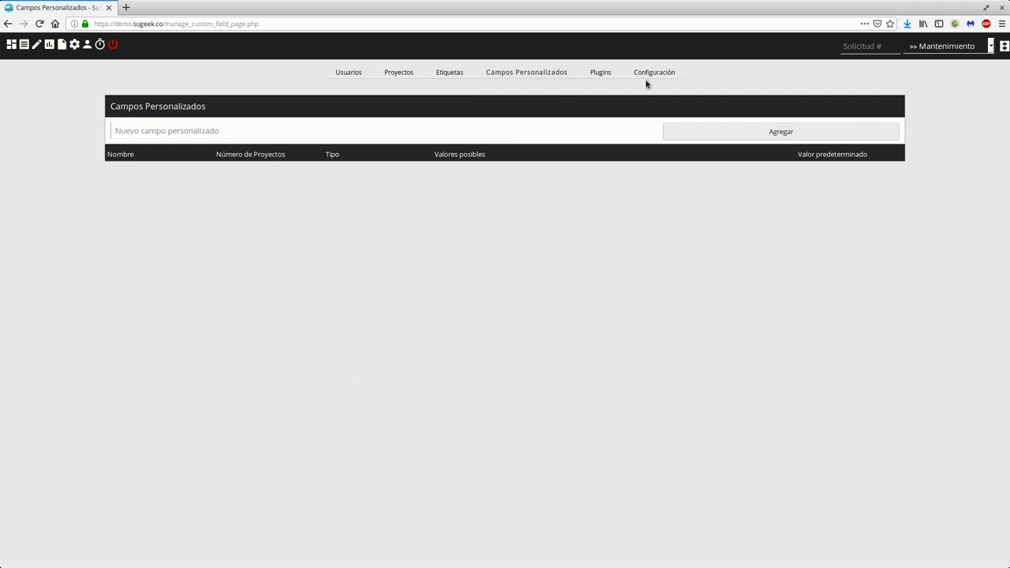
click(161, 132)
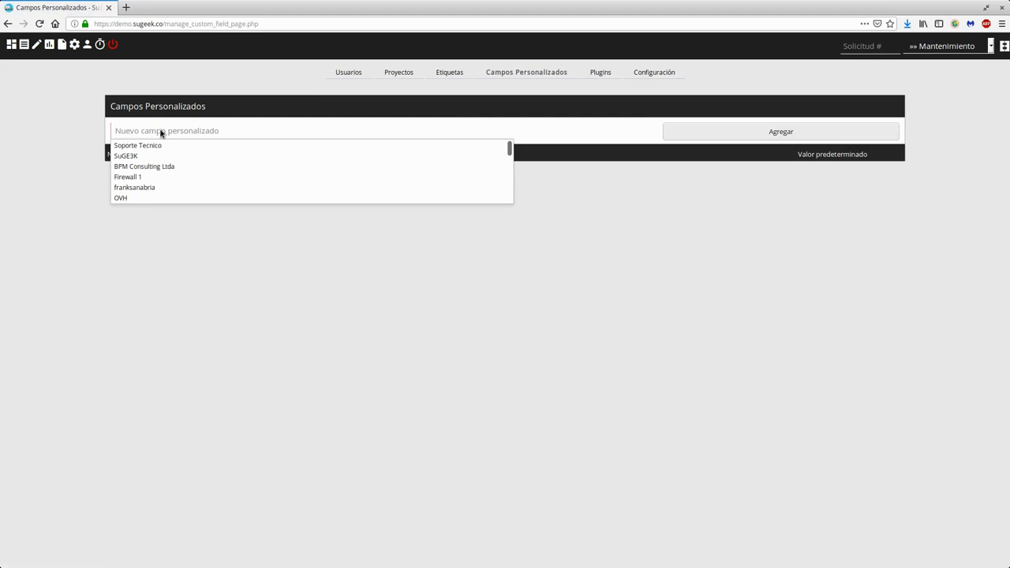
text(Dire)
key(BackSpace)
key(BackSpace)
key(BackSpace)
text(No.)
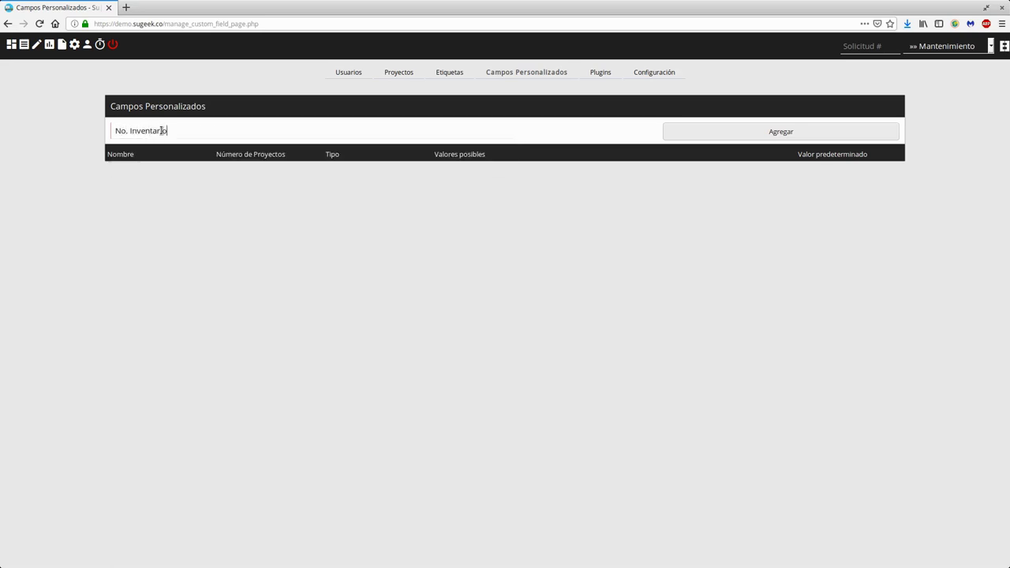
text( Inventario)
click(764, 129)
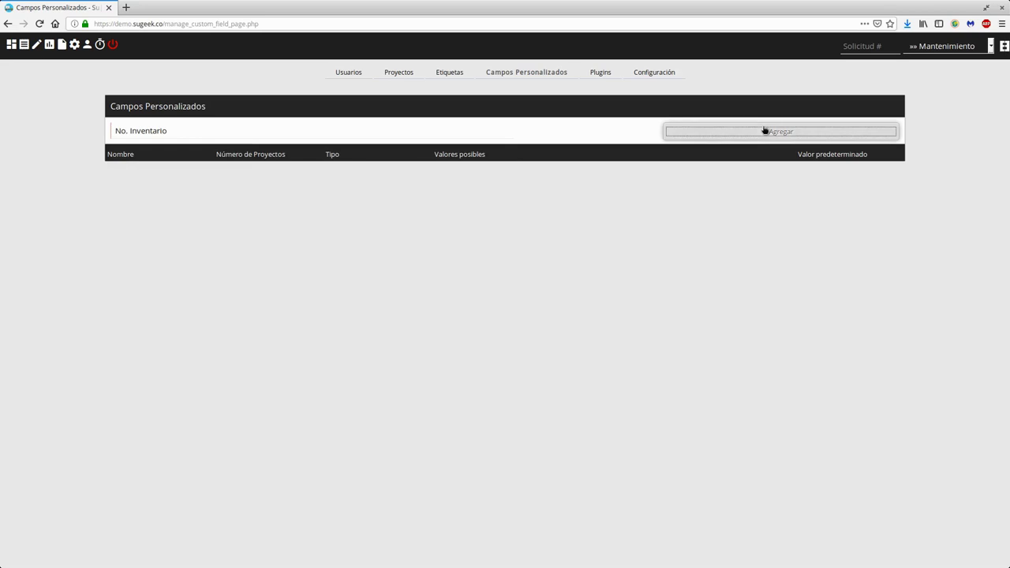
click(505, 102)
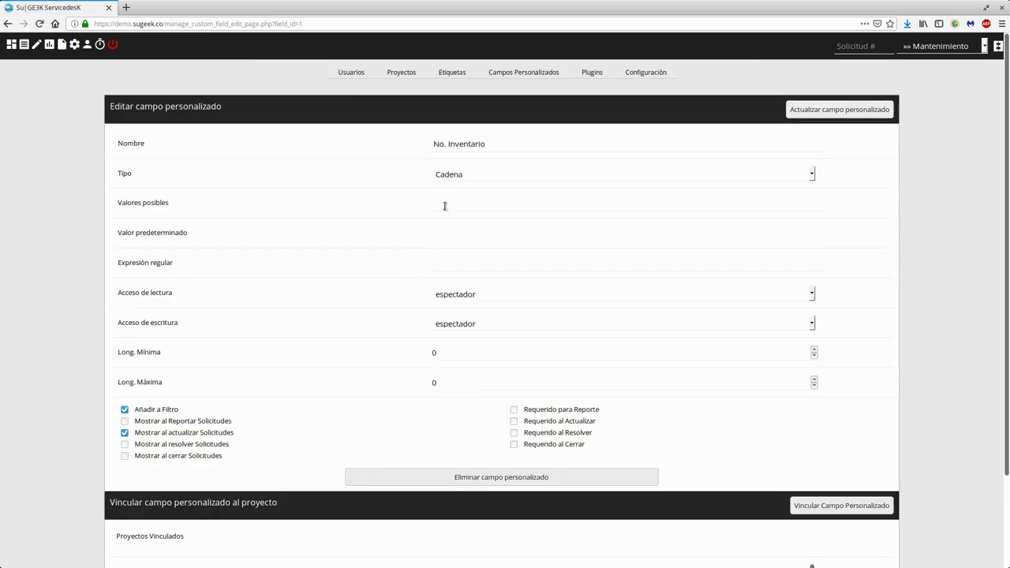
Step: Set the type of the No. Inventario field to Numérico
click(453, 175)
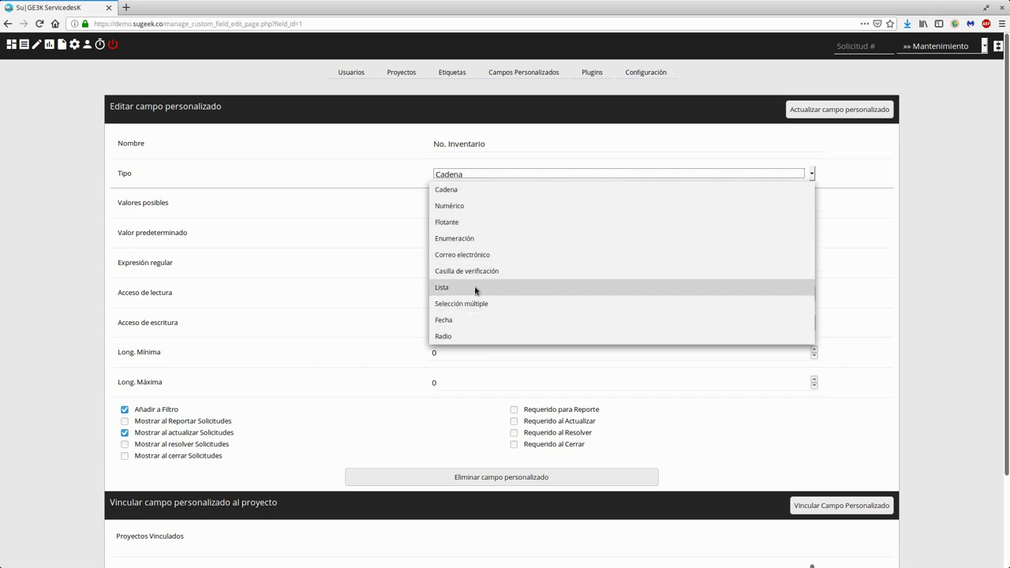
click(482, 206)
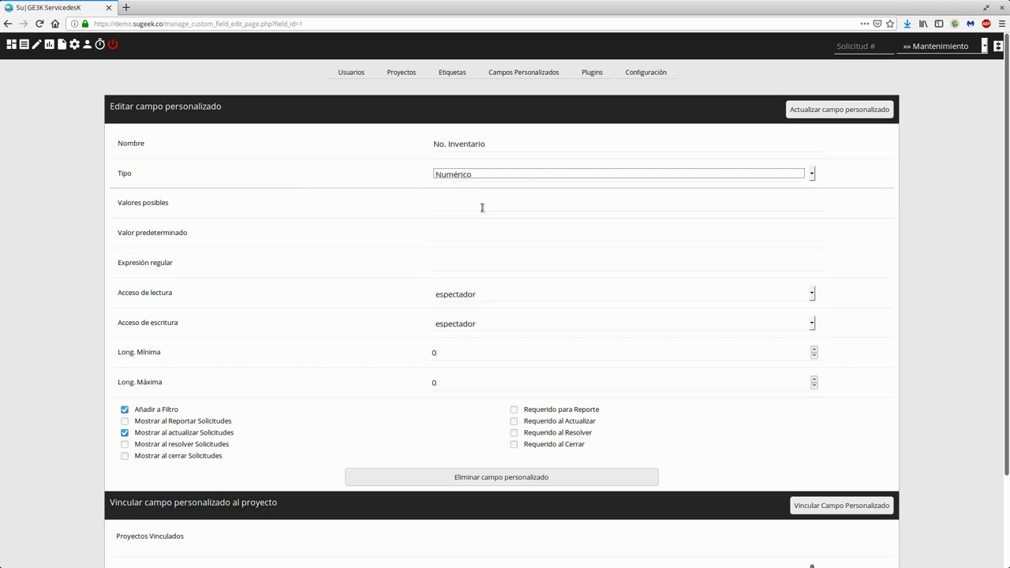
click(454, 174)
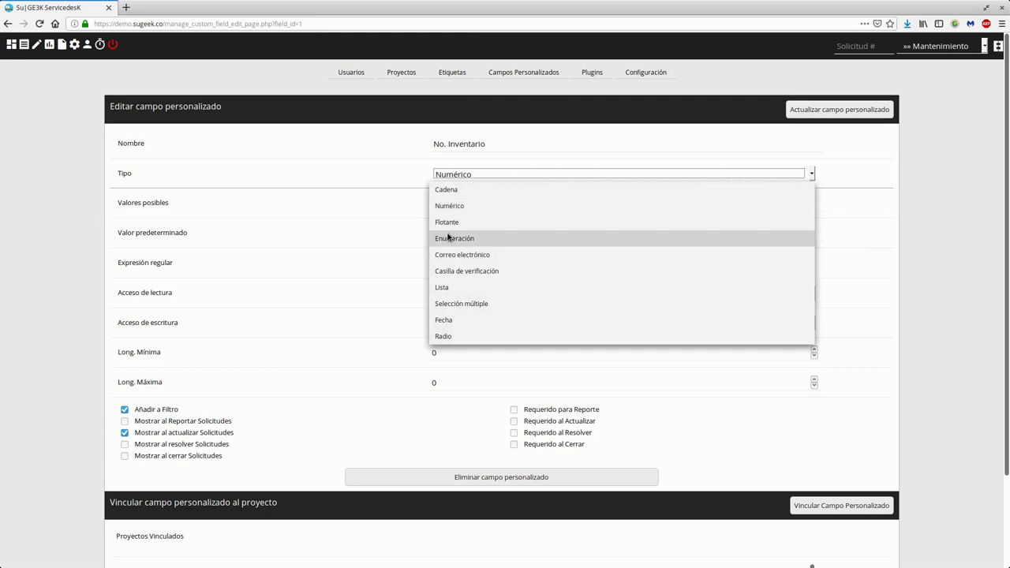
click(879, 243)
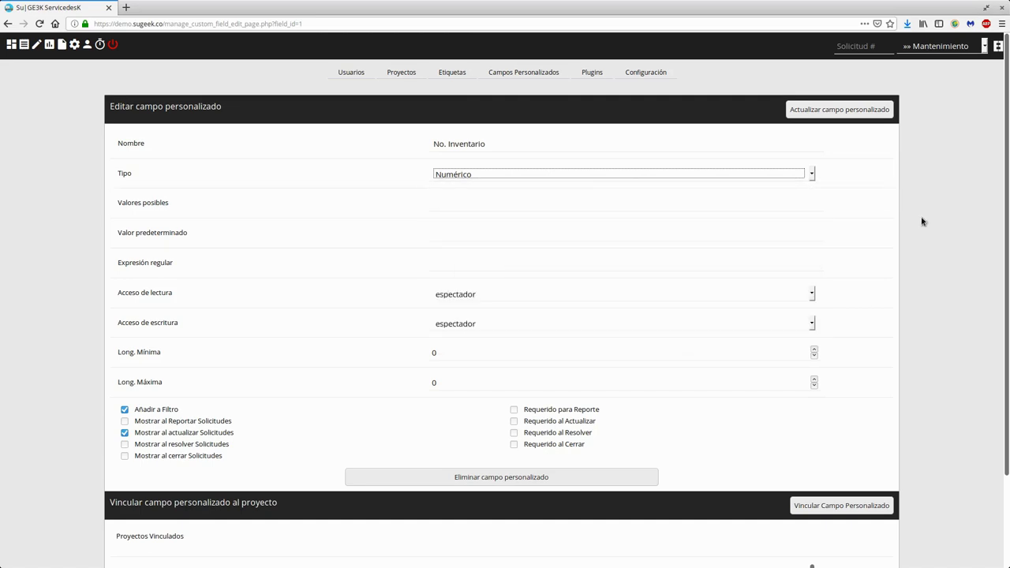
Step: Examine the field's available types and its possible values, default value and regular expression settings
click(477, 144)
click(463, 174)
click(334, 220)
click(437, 201)
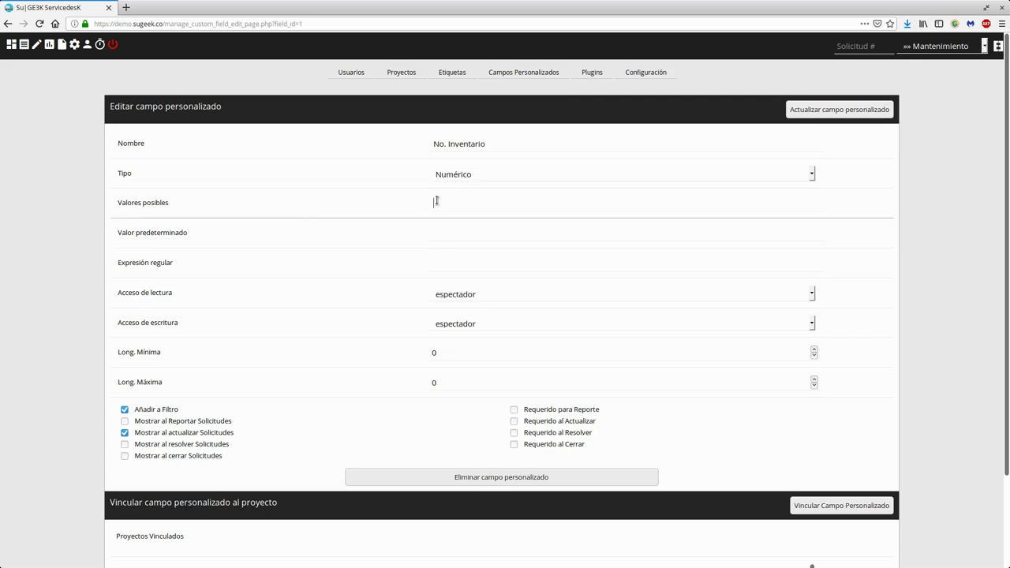
click(432, 227)
click(492, 209)
click(471, 181)
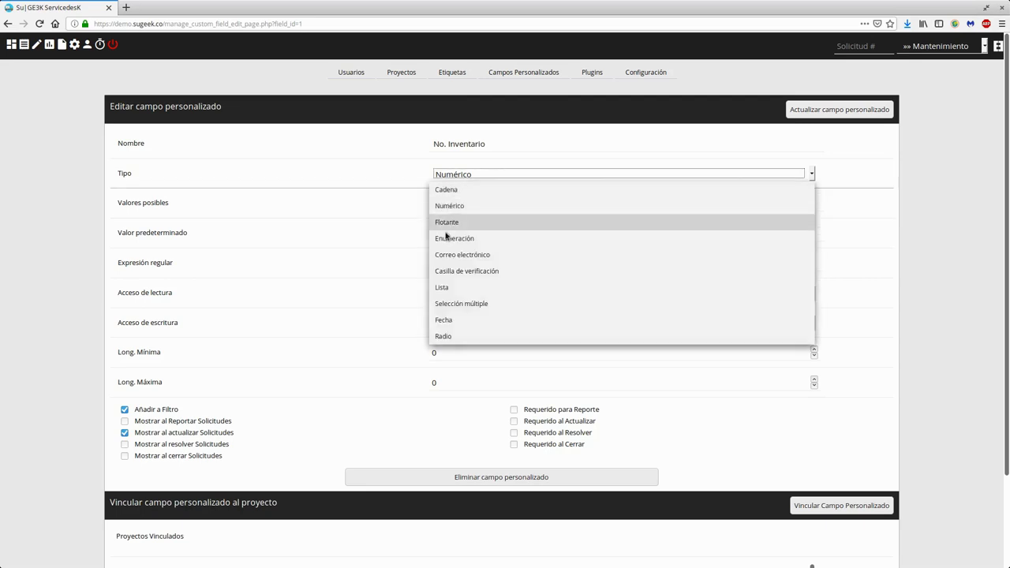
click(328, 180)
click(257, 214)
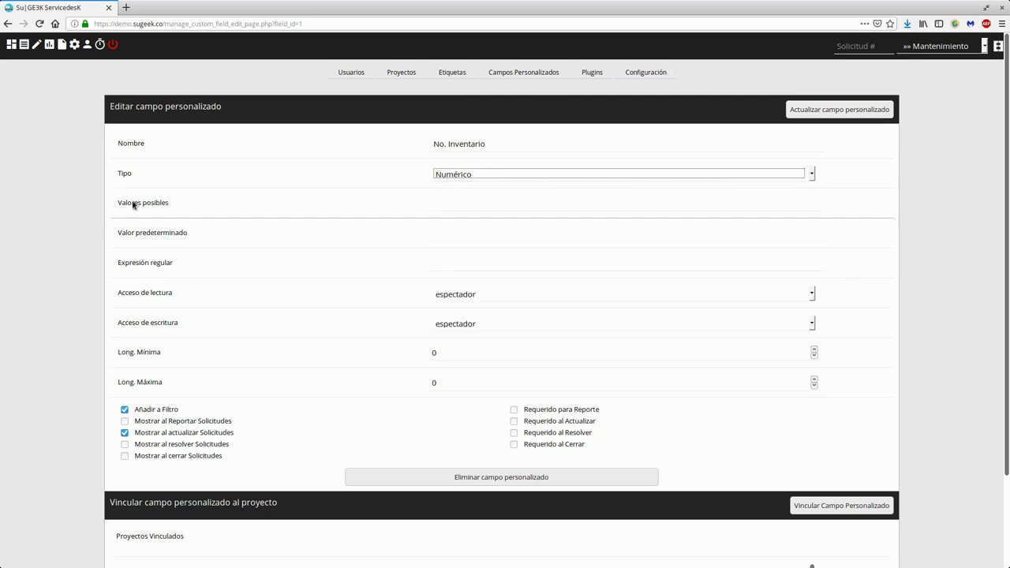
click(225, 243)
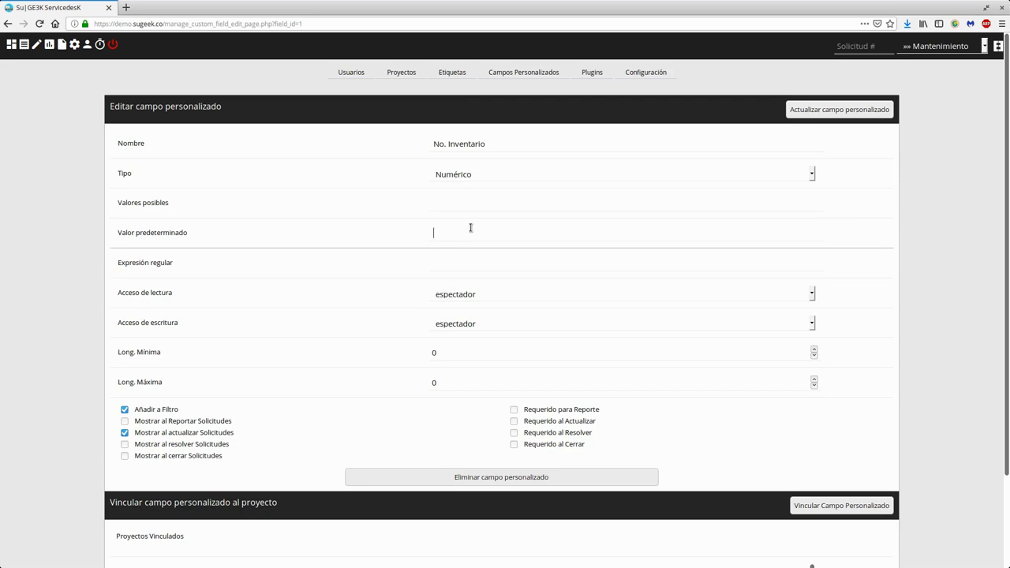
click(147, 265)
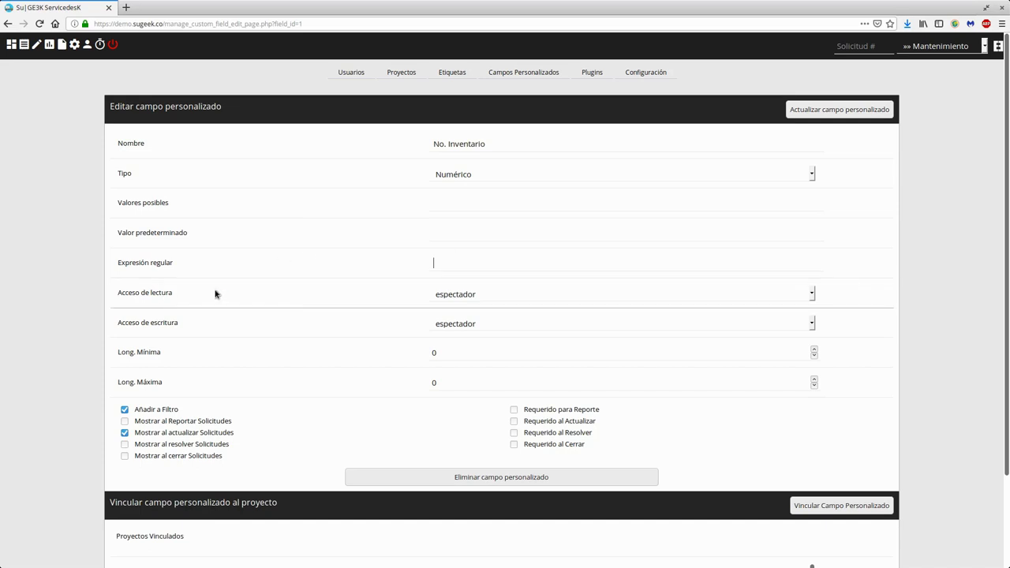
Step: Set the custom field's read access (Acceso de lectura) to informador
click(465, 296)
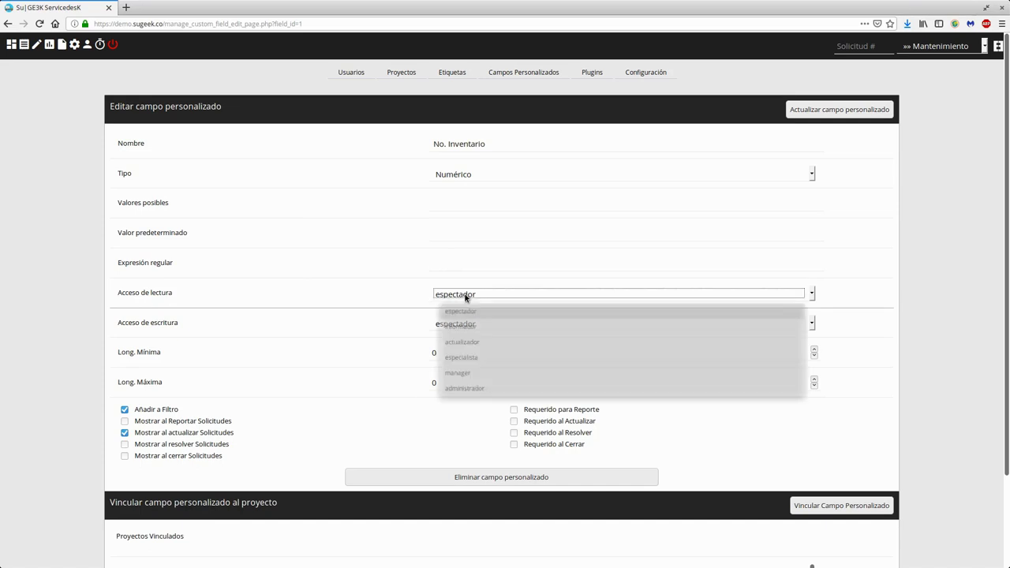
click(465, 296)
click(390, 296)
click(448, 294)
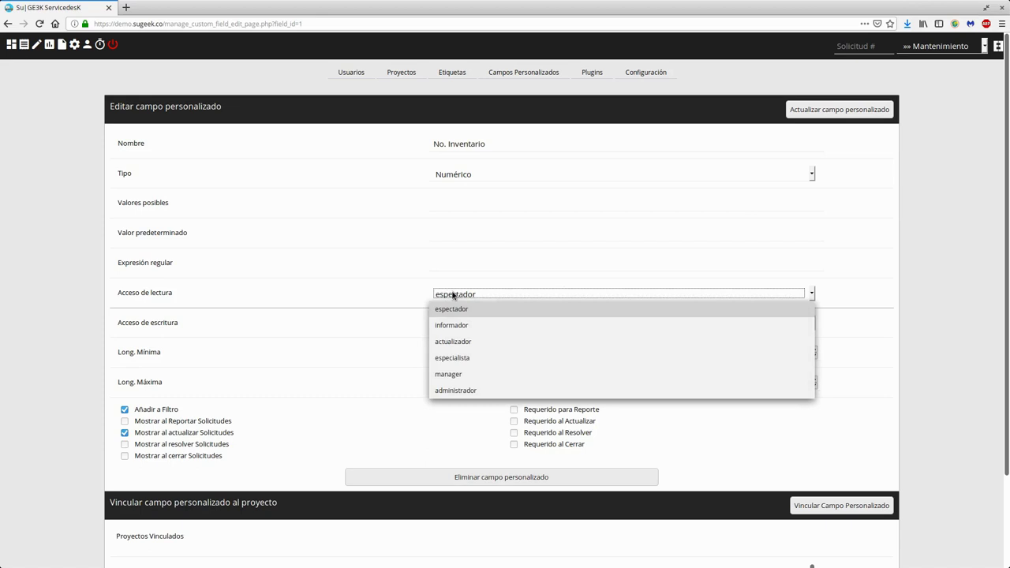
click(447, 333)
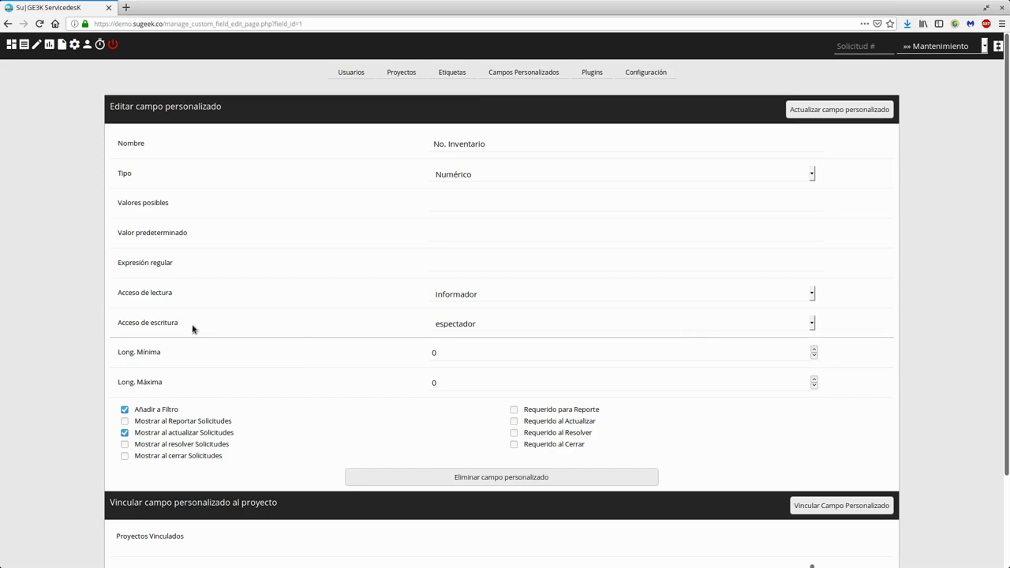
Step: Set the custom field's write access to especialista and its maximum length to 12
click(478, 327)
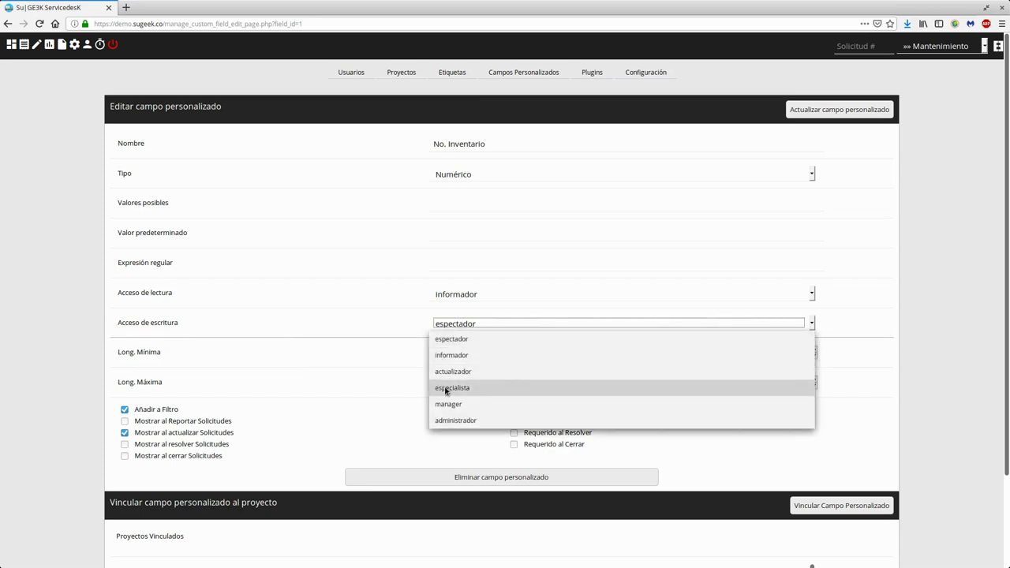
click(443, 386)
click(884, 326)
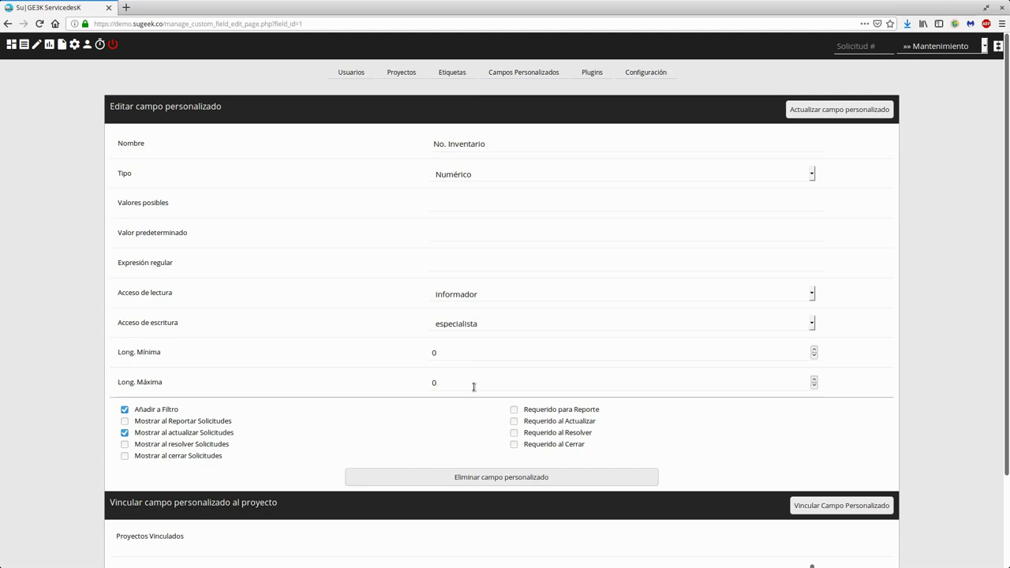
key(BackSpace)
text(12)
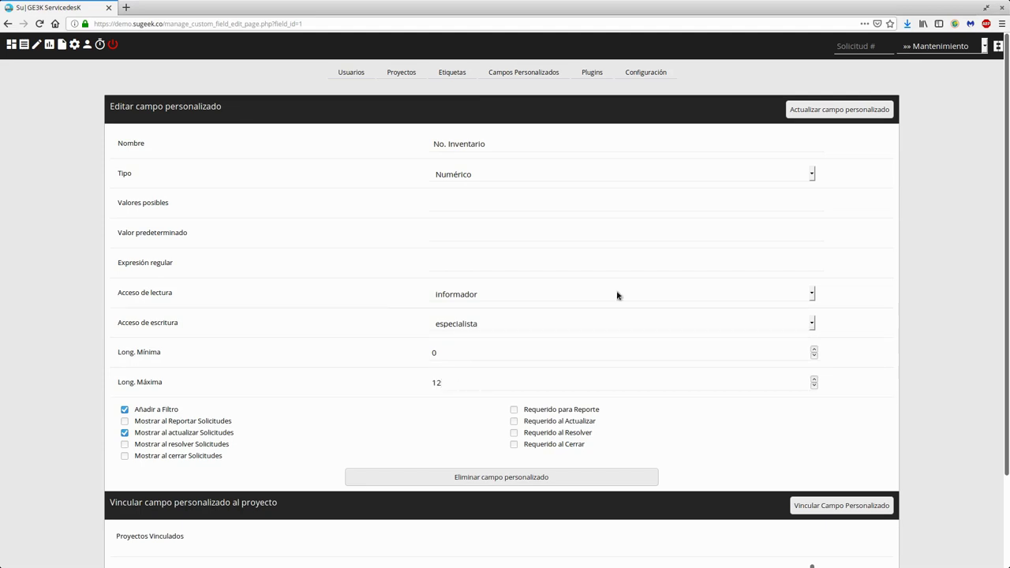
Step: Examine the filter options of the requests list in a separate browser tab, then return to the custom field's settings
scroll(226, 292, down, 1)
scroll(225, 292, down, 2)
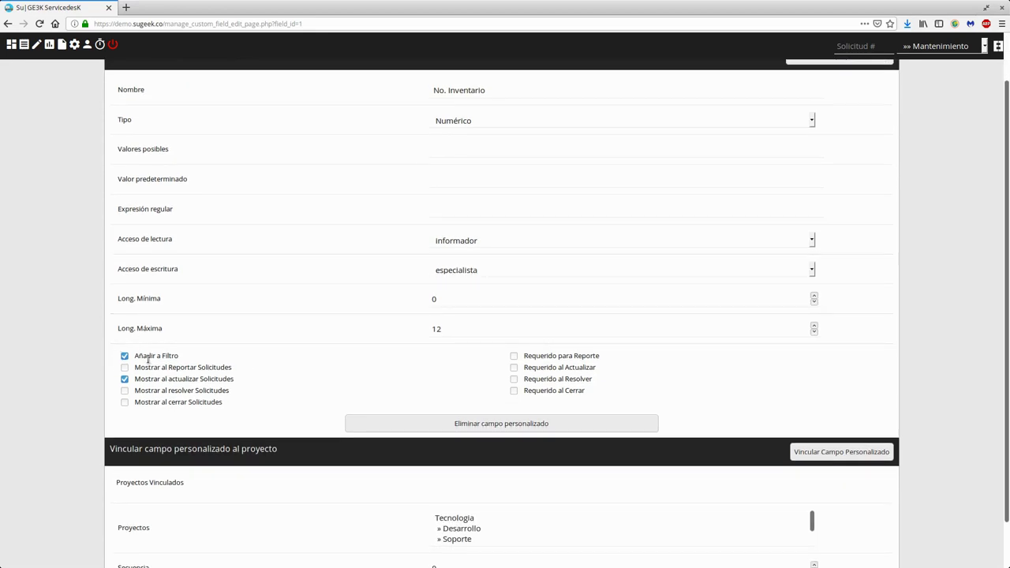
drag(179, 357, 134, 356)
right_click(22, 49)
click(28, 55)
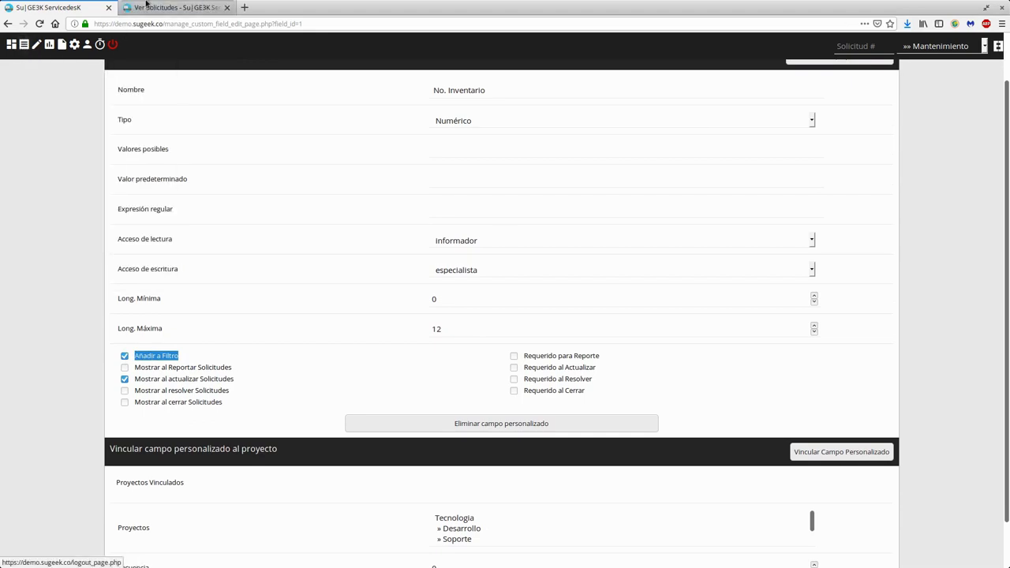
key(ctrl+Tab)
click(12, 80)
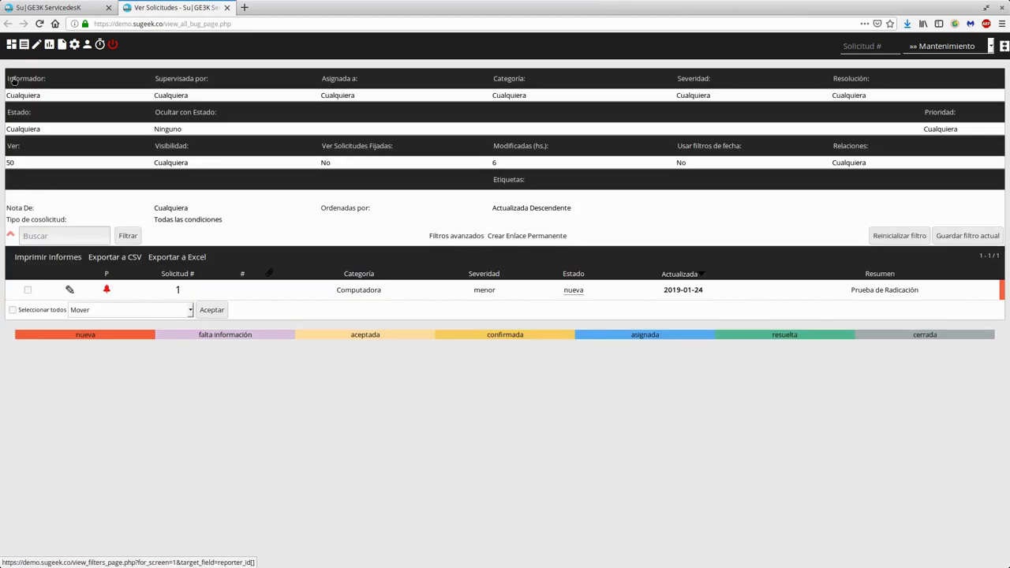
click(8, 235)
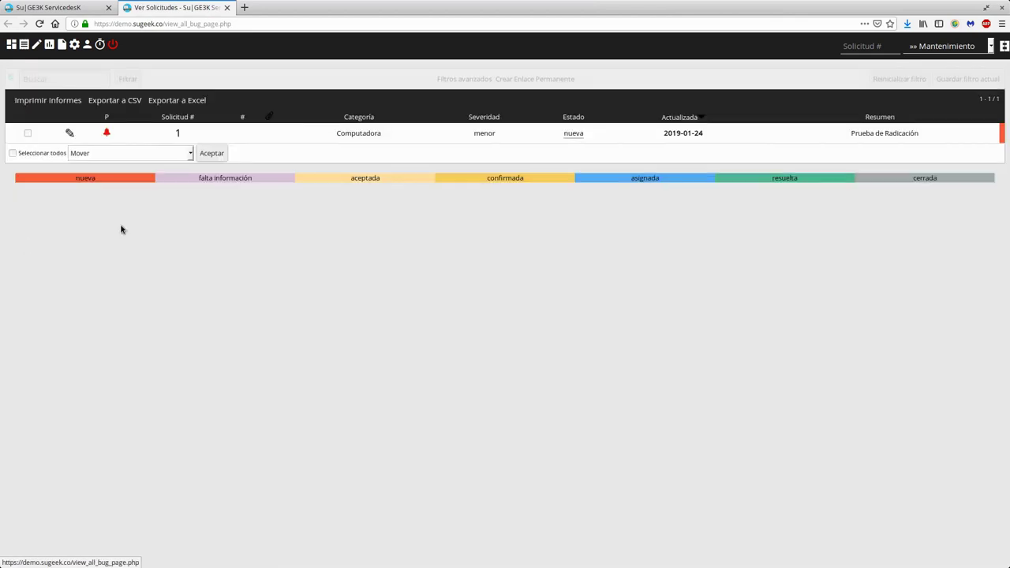
click(227, 8)
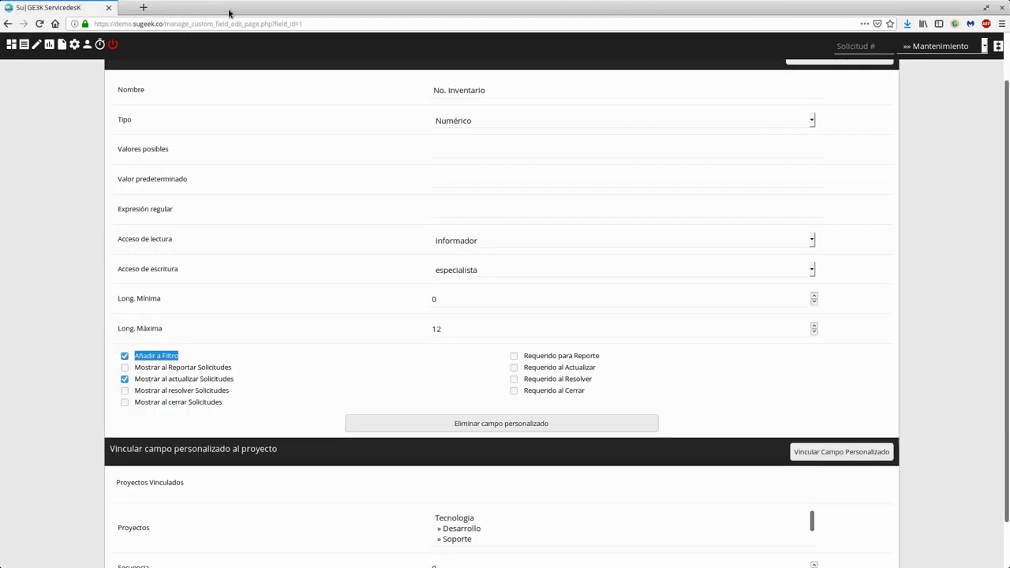
drag(433, 90, 492, 90)
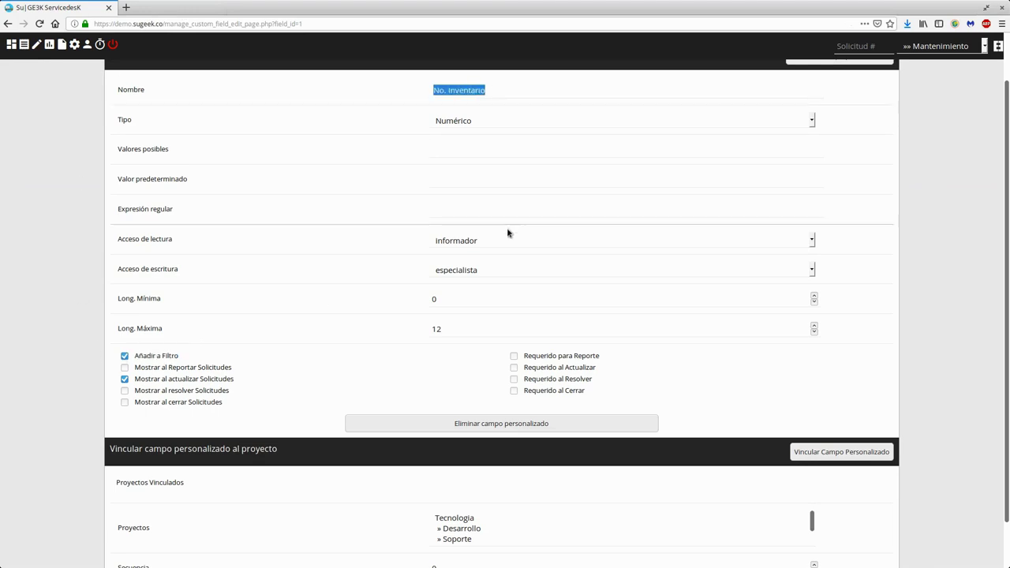
Step: Exclude the field from the filters and have it shown when reporting, updating, resolving and closing requests
click(125, 356)
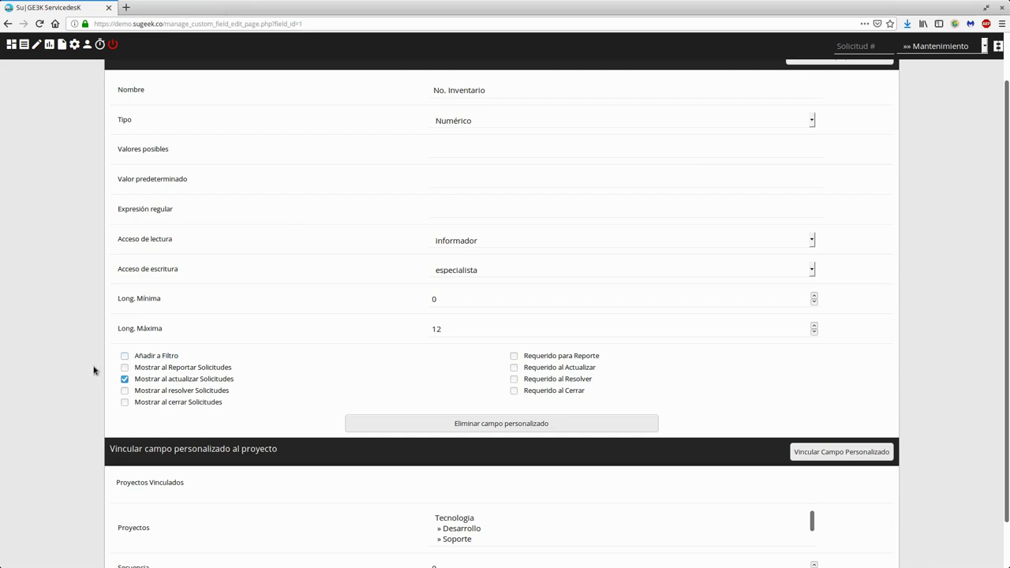
drag(135, 368, 228, 368)
click(233, 369)
drag(139, 380, 234, 382)
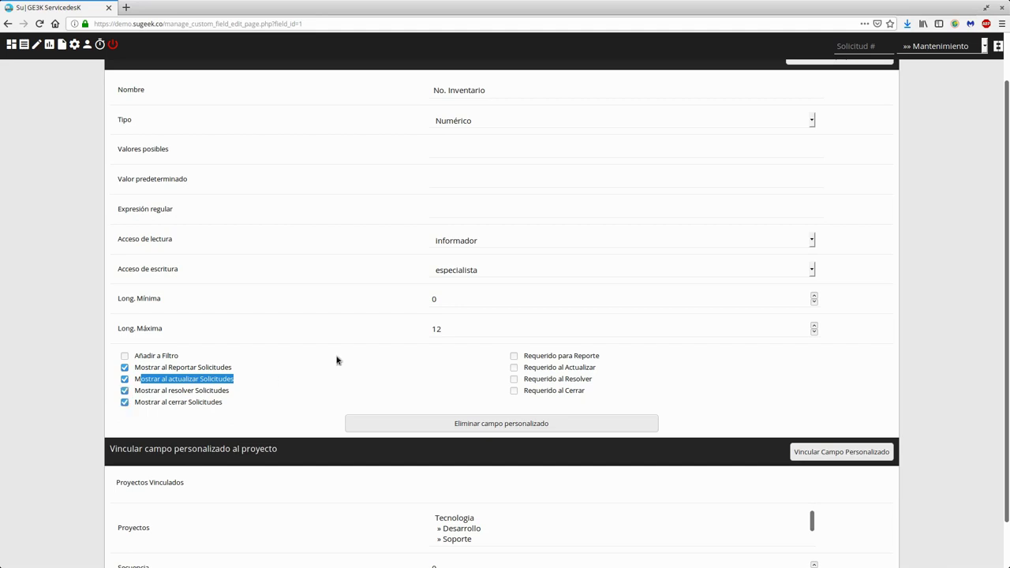
click(709, 400)
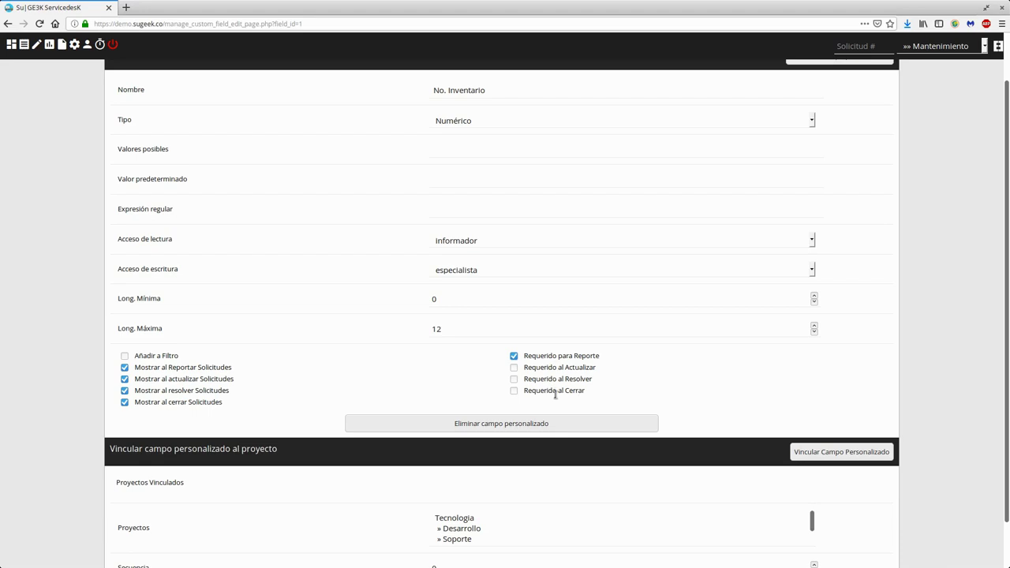
Step: Make the field required for reporting, updating, resolving and closing requests, and save the custom field
click(515, 368)
click(514, 380)
click(515, 390)
scroll(742, 197, up, 2)
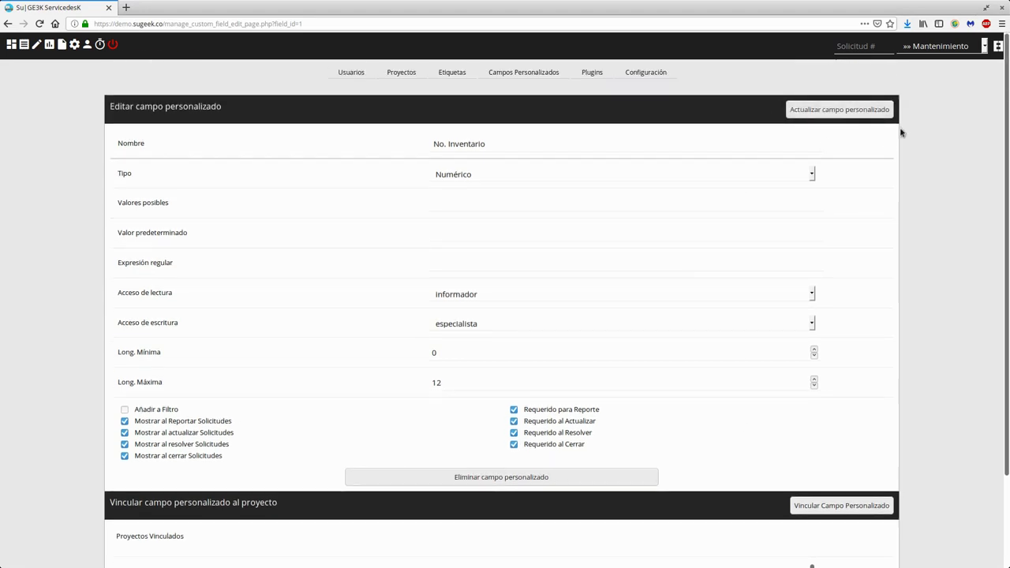
click(836, 115)
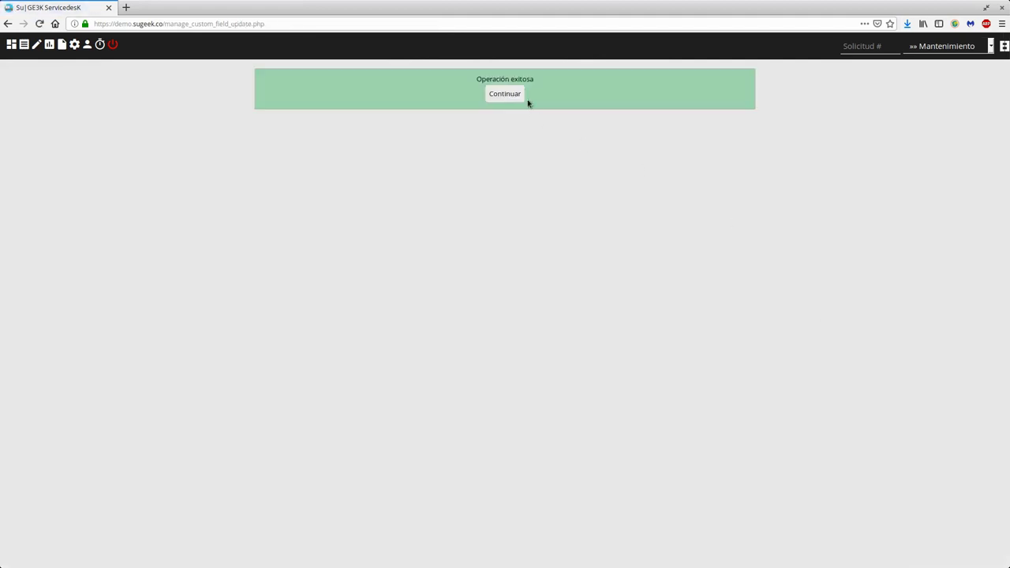
Step: Return to the custom fields list and open the No. Inventario field for editing
click(521, 96)
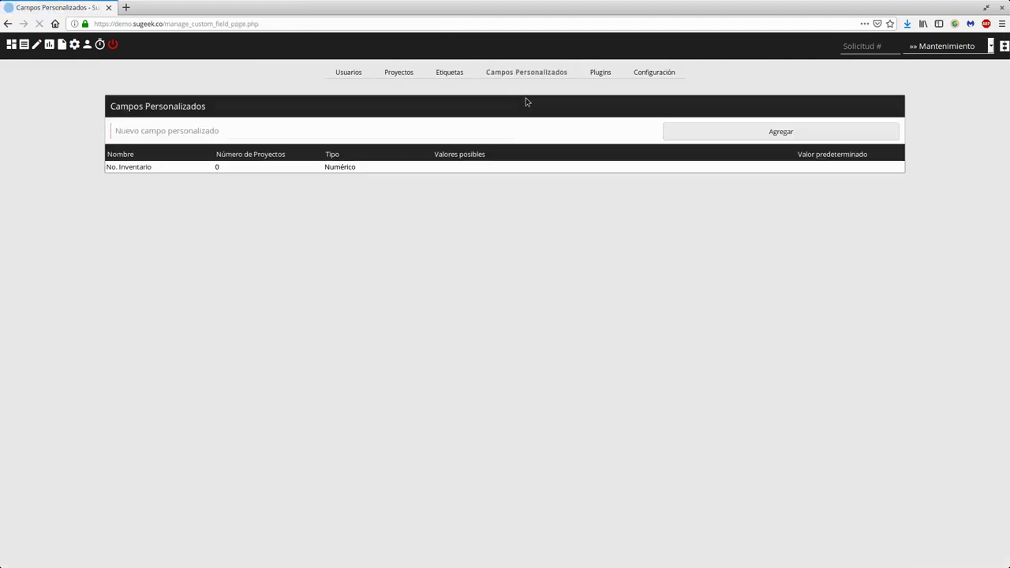
click(126, 169)
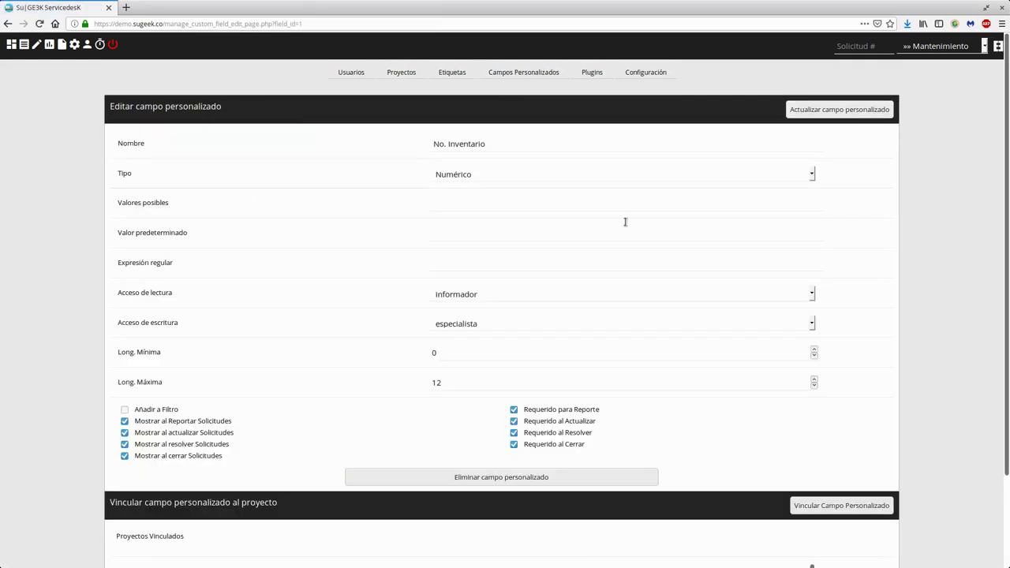
Step: Try to link the No. Inventario field to the Mantenimiento project by updating the custom field, and reopen its settings
scroll(394, 268, down, 2)
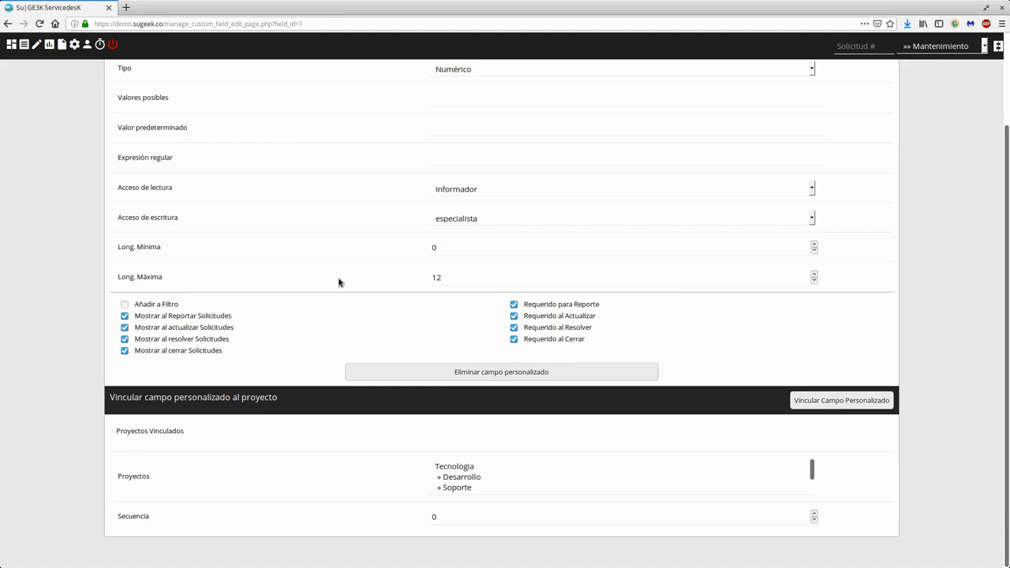
scroll(462, 483, down, 1)
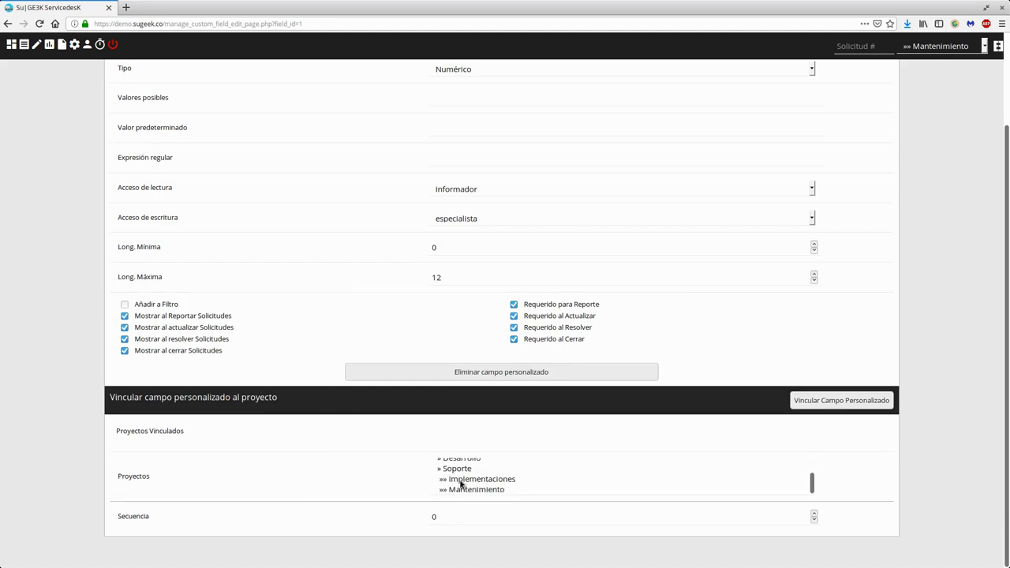
click(462, 489)
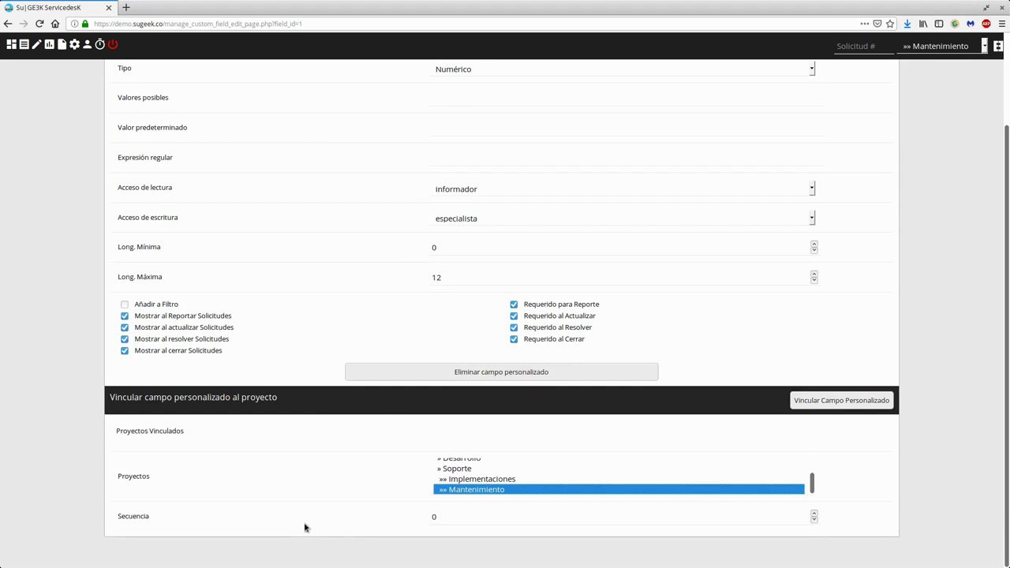
drag(446, 517, 430, 515)
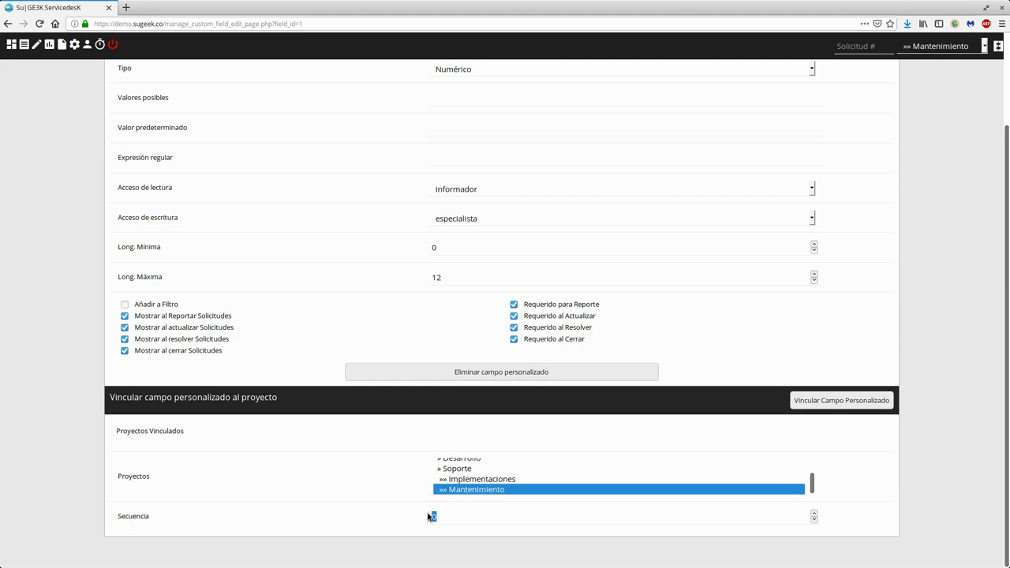
click(453, 517)
scroll(915, 258, up, 3)
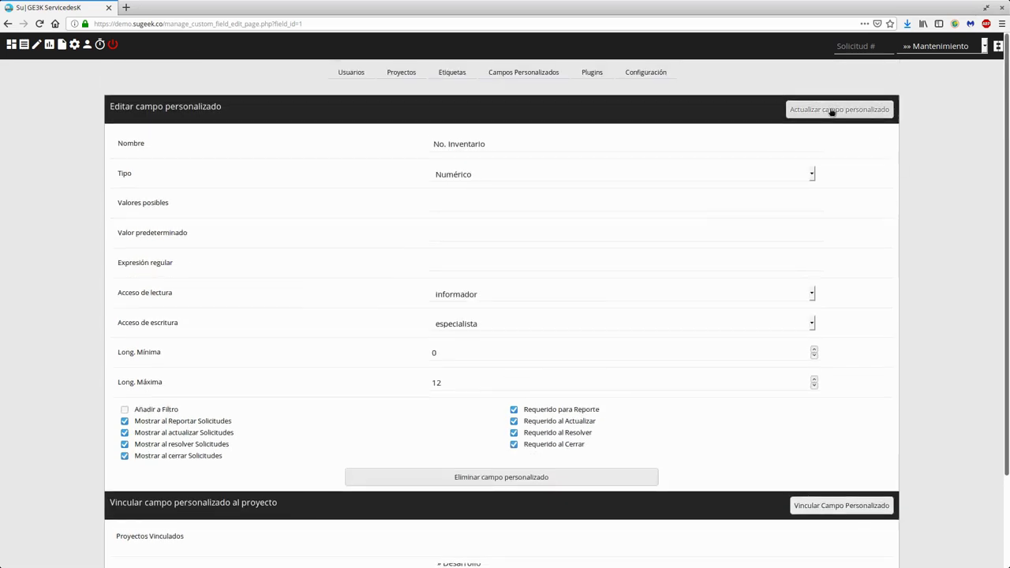
click(831, 112)
click(487, 99)
click(108, 166)
Step: Link the No. Inventario field to the Mantenimiento project with sequence 10
scroll(410, 388, down, 3)
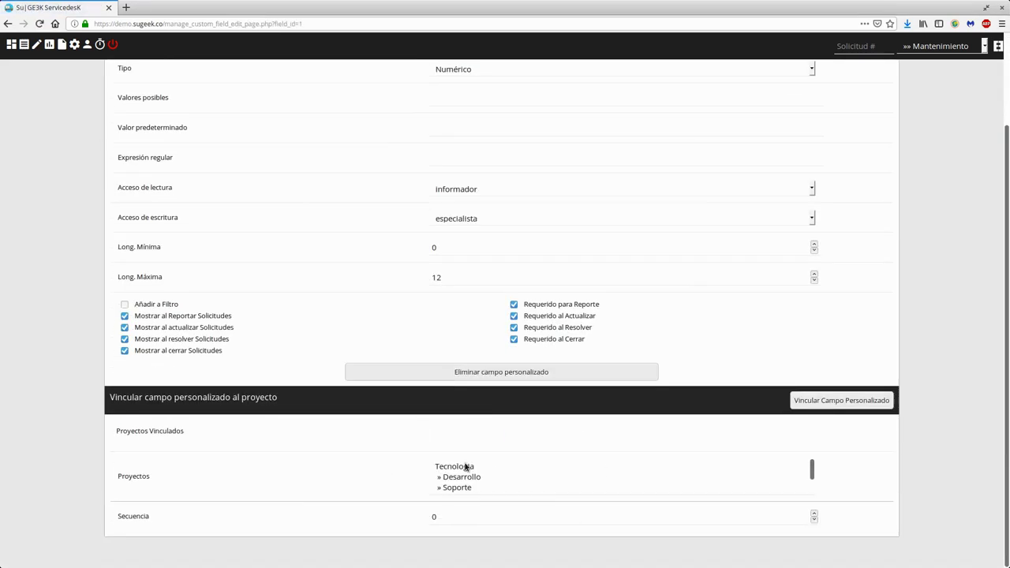
click(795, 401)
scroll(471, 488, down, 1)
click(469, 487)
key(Tab)
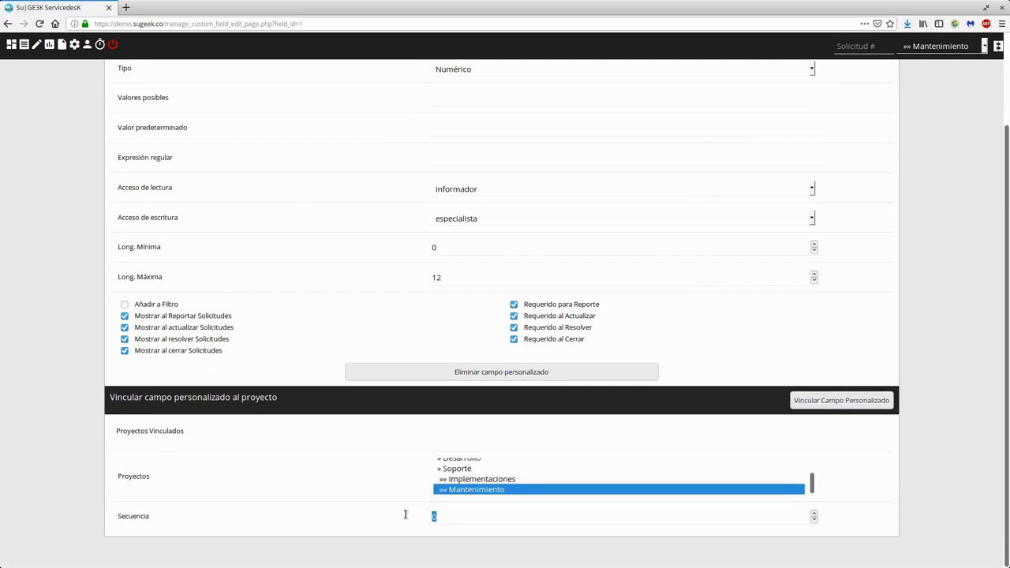
key(Right)
click(798, 404)
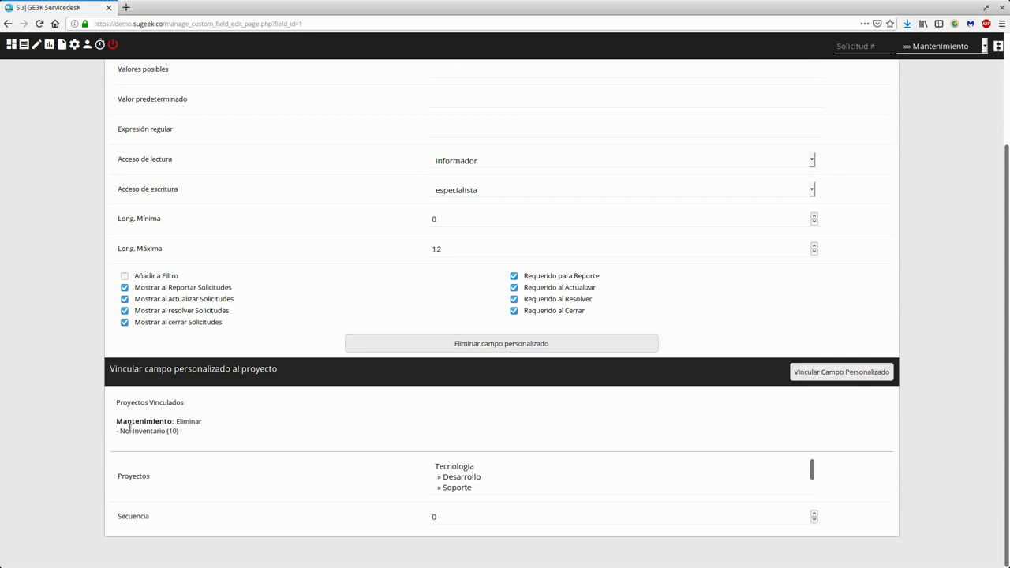
Step: Check for the No. Inventario field on the request report form under Mantenimiento, Implementaciones and Desarrollo, and switch back to Mantenimiento
scroll(112, 205, up, 2)
click(38, 47)
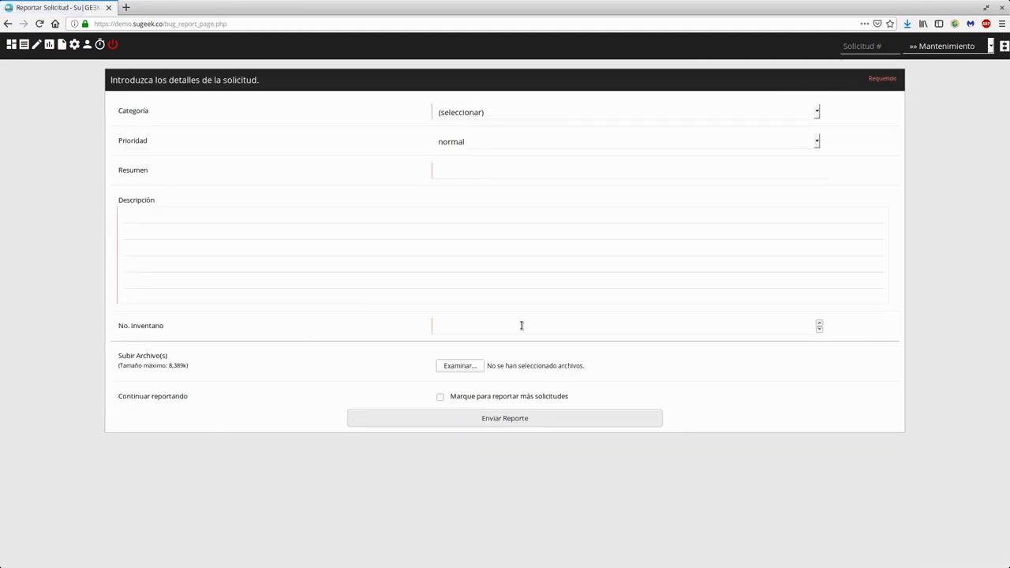
click(947, 45)
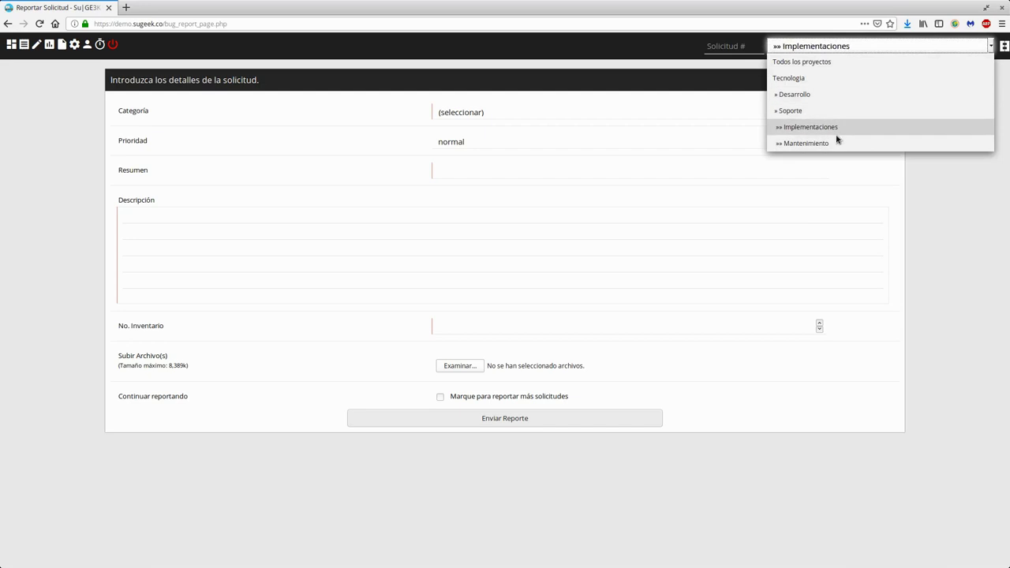
click(841, 128)
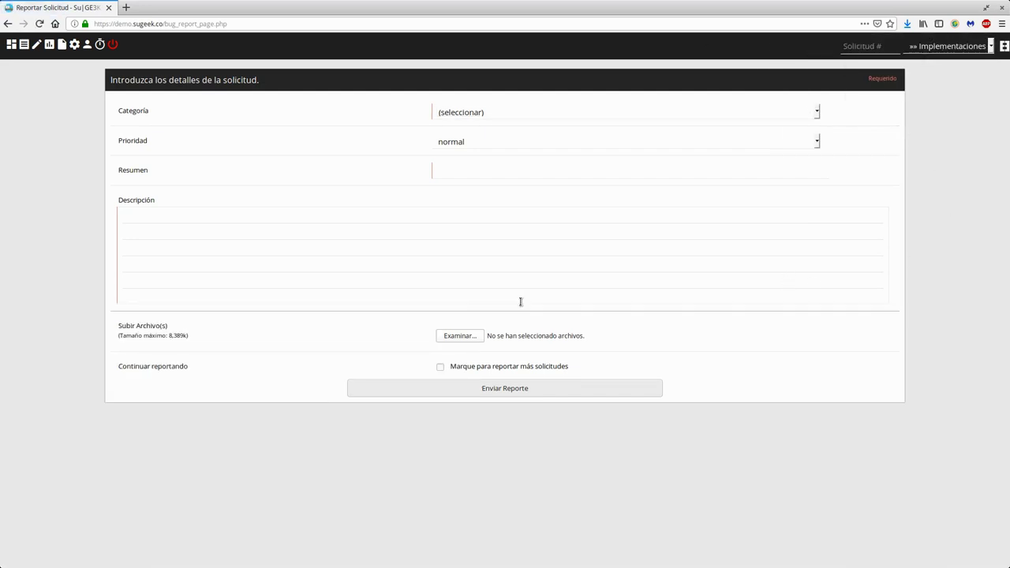
click(927, 47)
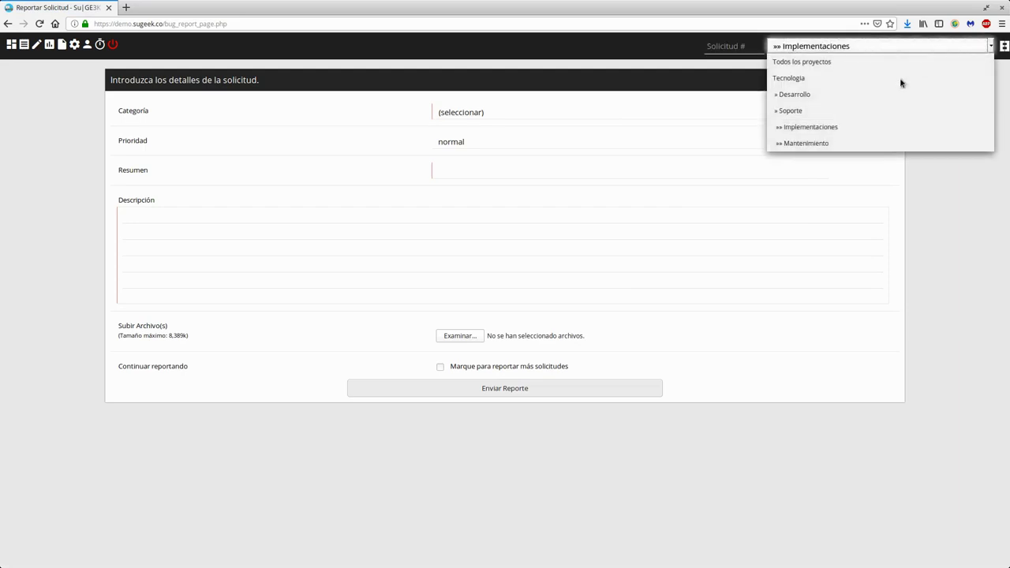
click(876, 92)
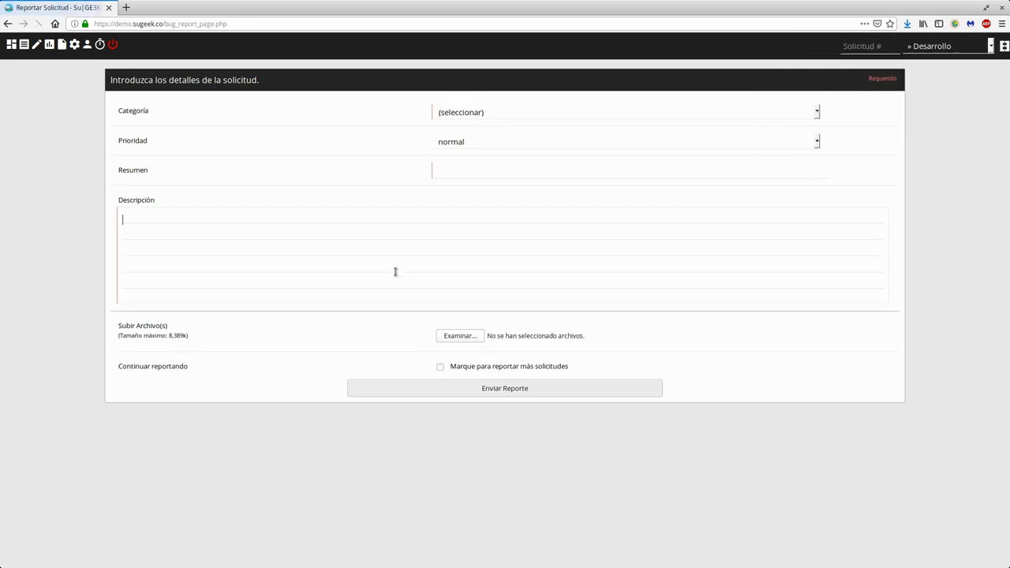
click(923, 49)
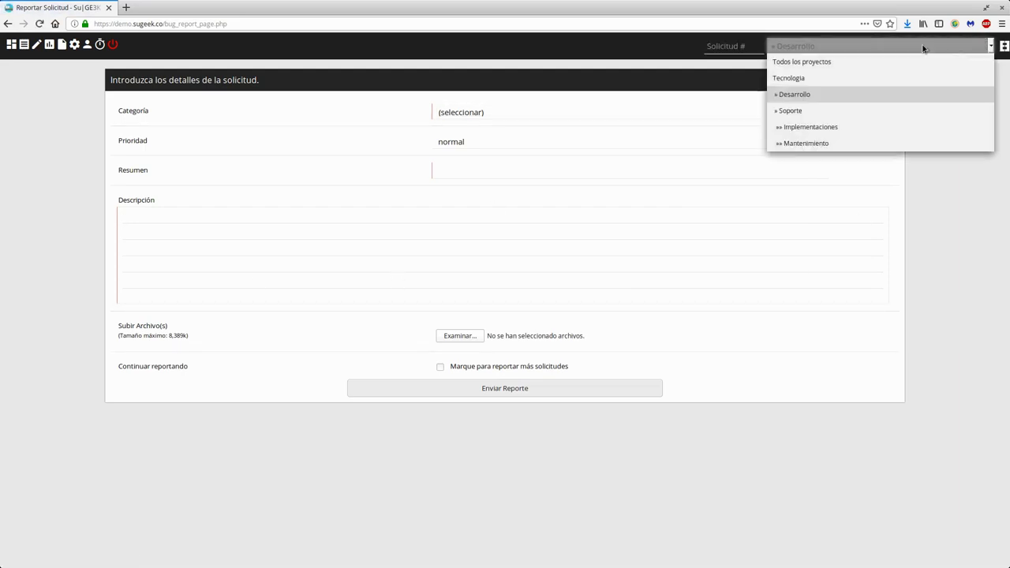
click(819, 142)
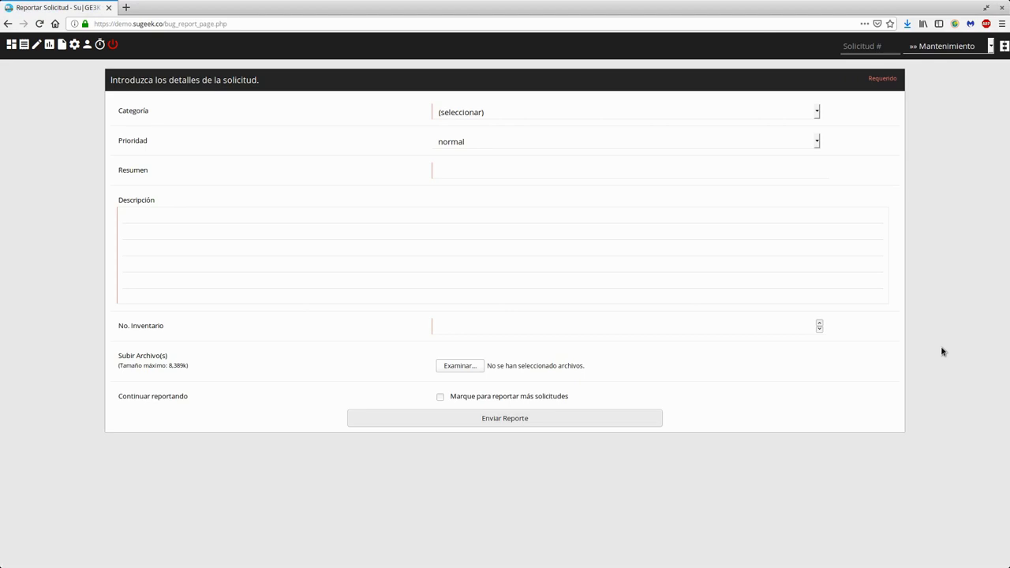
Step: Add a new custom field named Ciudad and open its settings
click(74, 45)
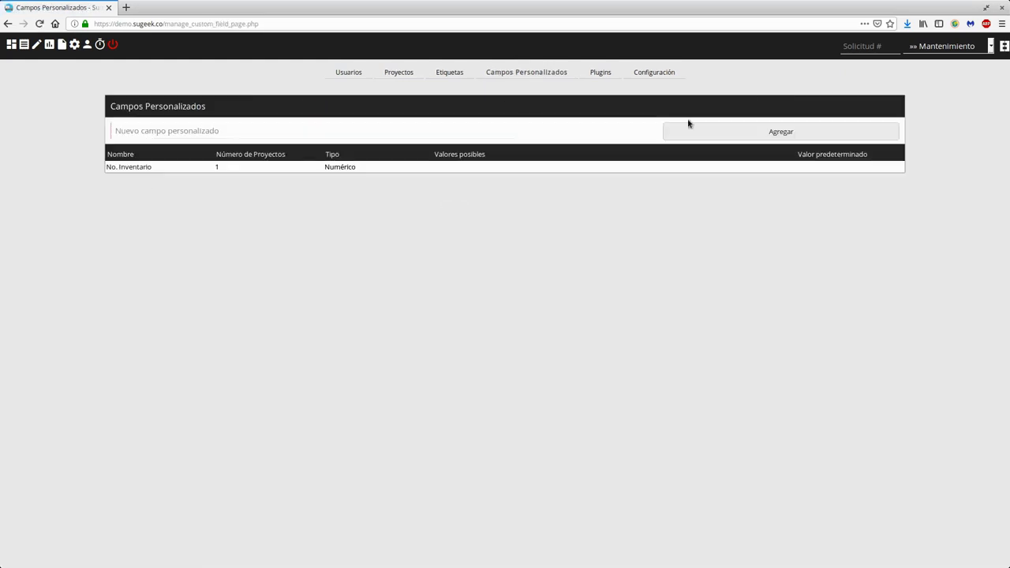
click(750, 135)
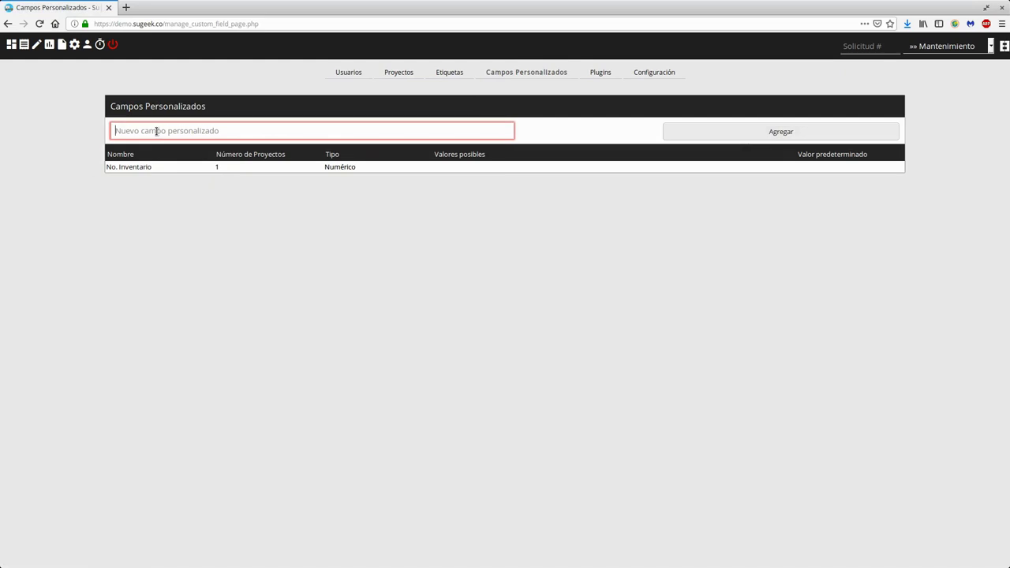
text(Ciudad)
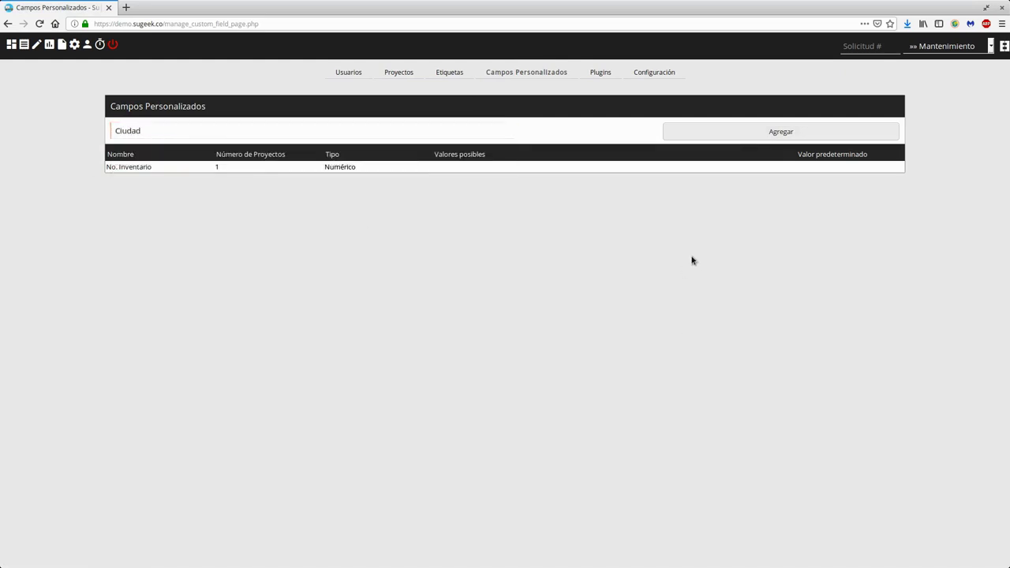
click(749, 131)
click(489, 103)
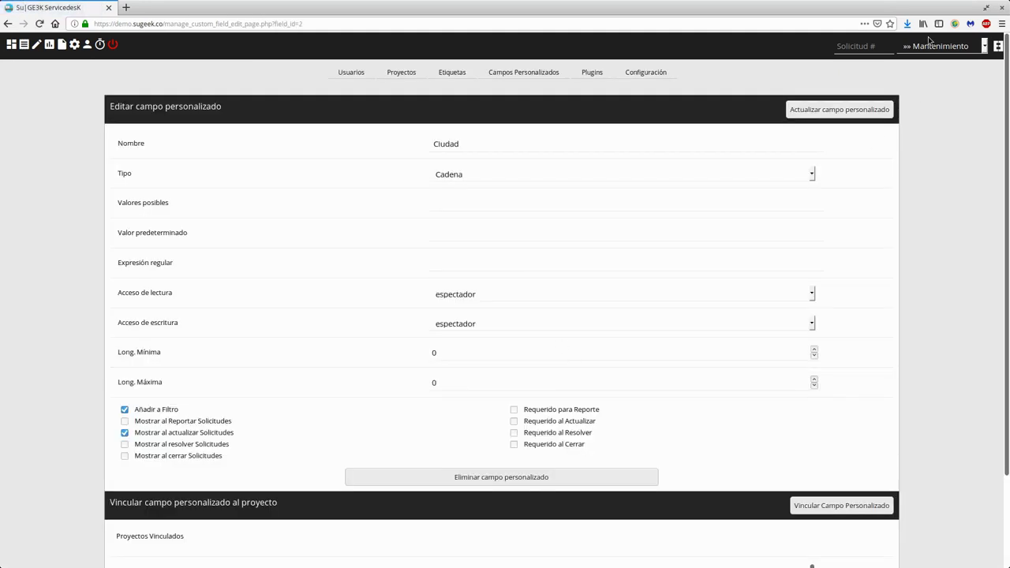
click(931, 46)
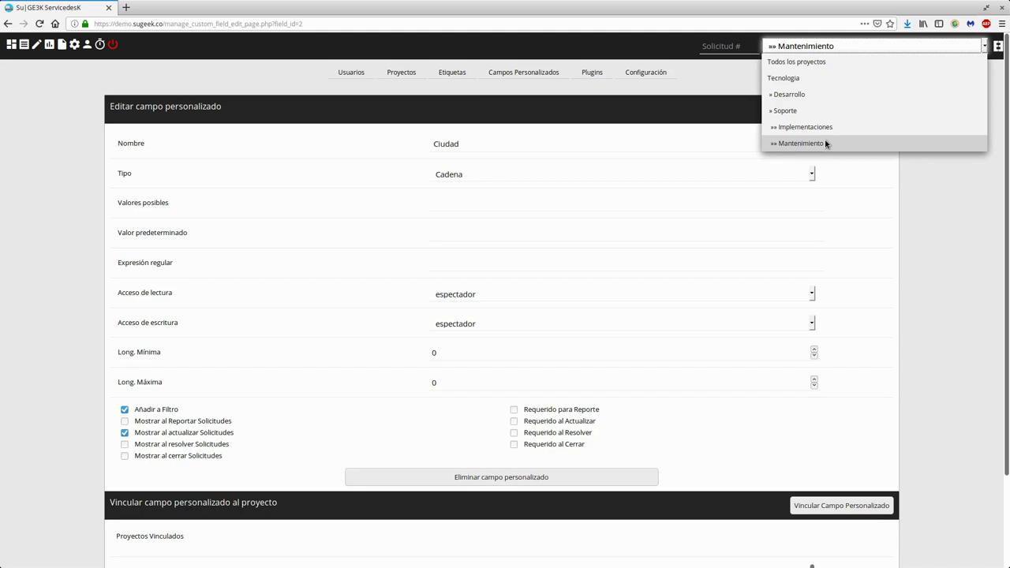
click(999, 281)
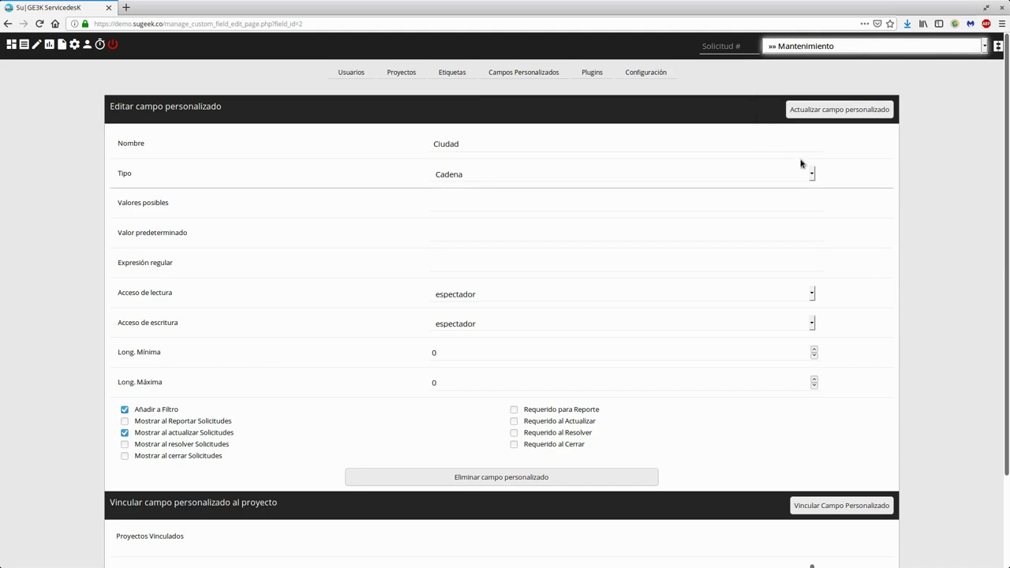
double_click(445, 144)
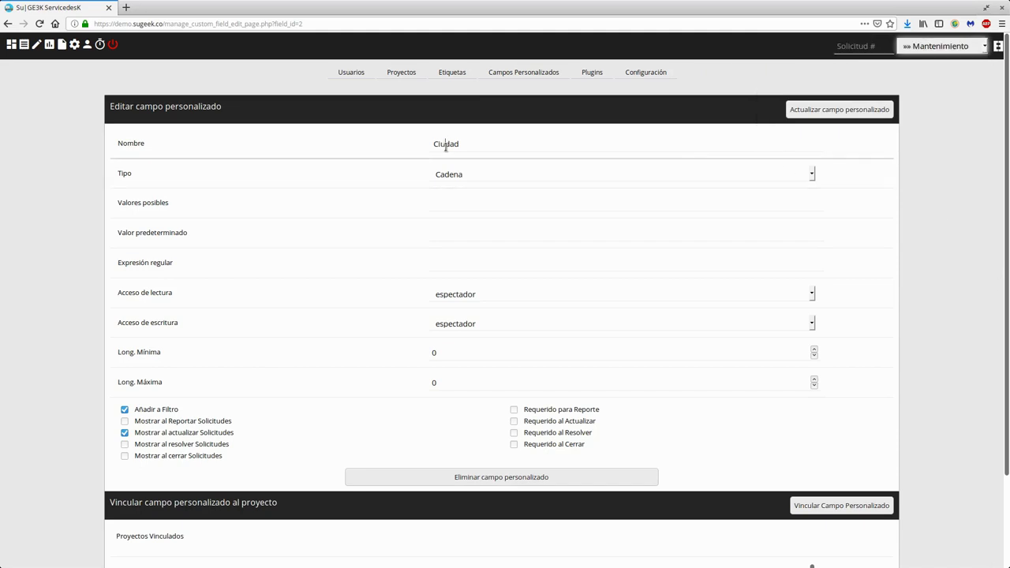
click(446, 157)
click(927, 46)
click(710, 186)
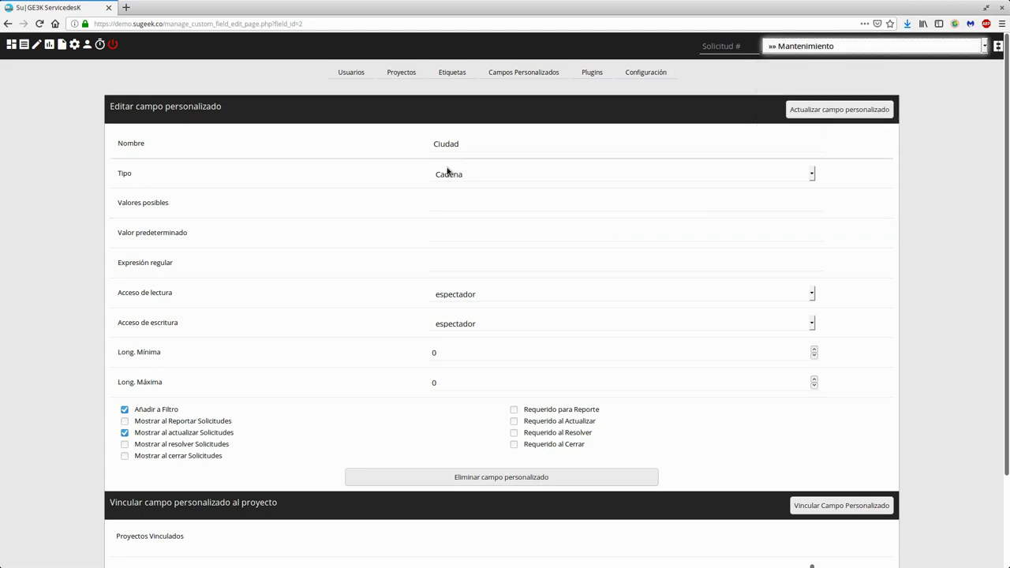
Step: Make the Ciudad field an Enumeración with the possible values |Ibague|Bogota|Medellin|Cali
click(448, 175)
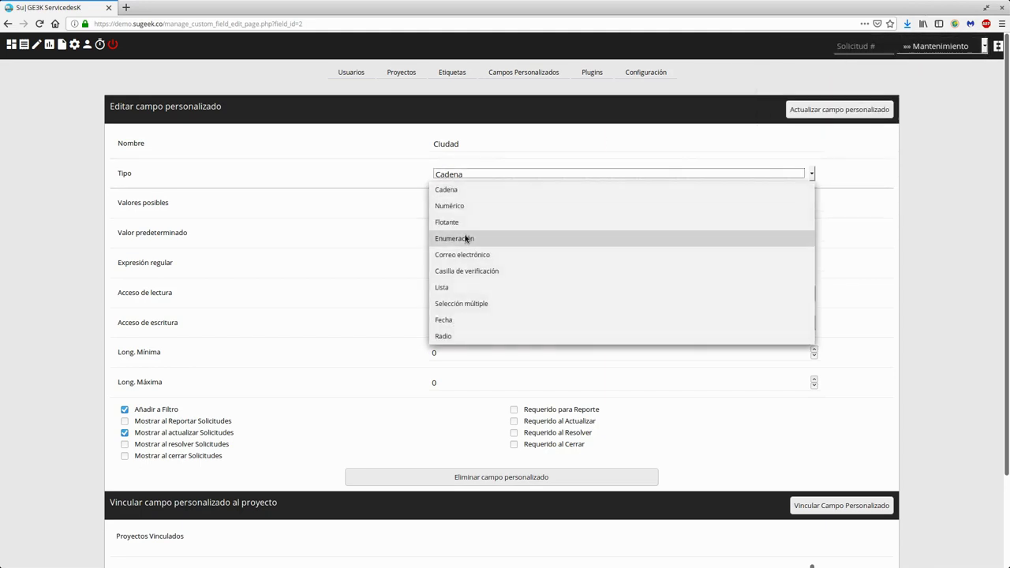
click(464, 237)
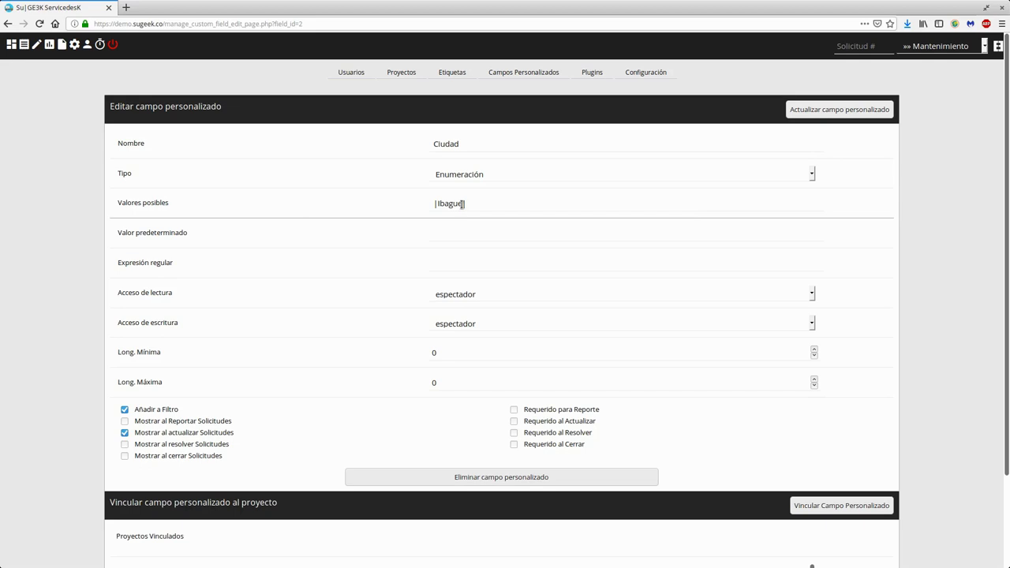
drag(464, 203, 438, 203)
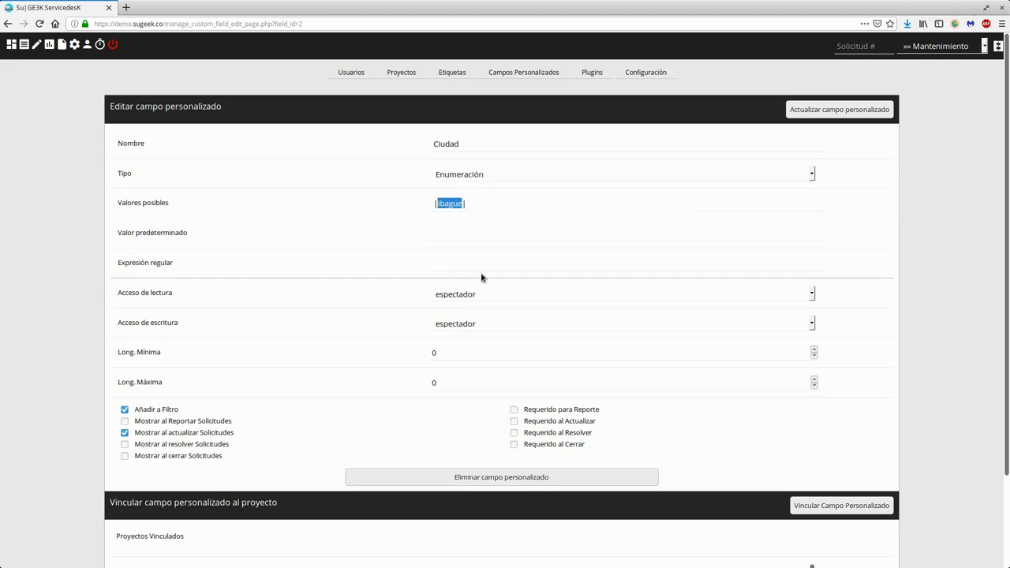
click(434, 208)
click(473, 202)
text(|Medellin|Cali)
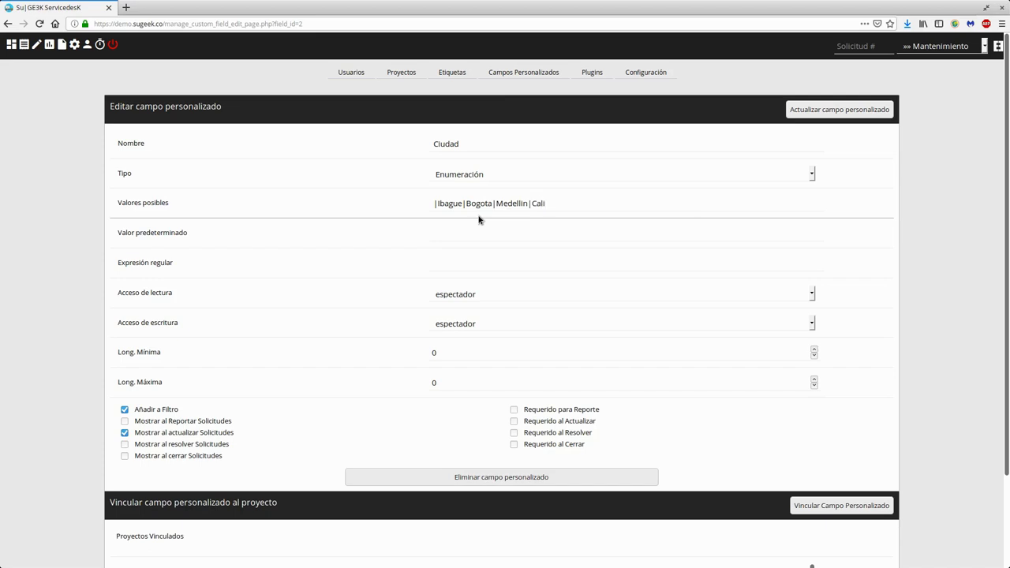
click(498, 229)
click(555, 202)
click(568, 207)
Step: Set the Ciudad field's read access to informador and its write access to especialista
click(463, 295)
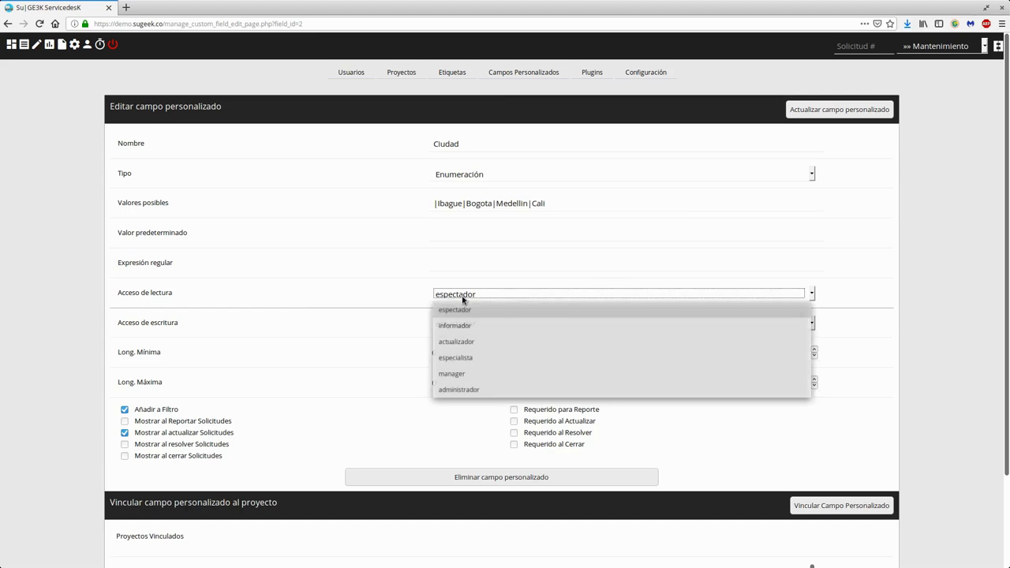
click(457, 325)
click(454, 324)
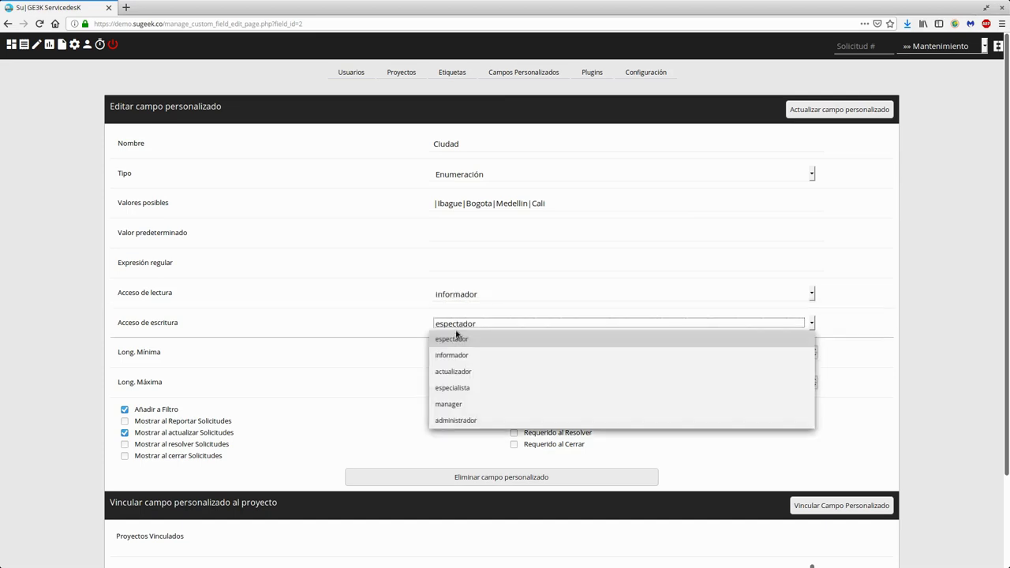
click(452, 388)
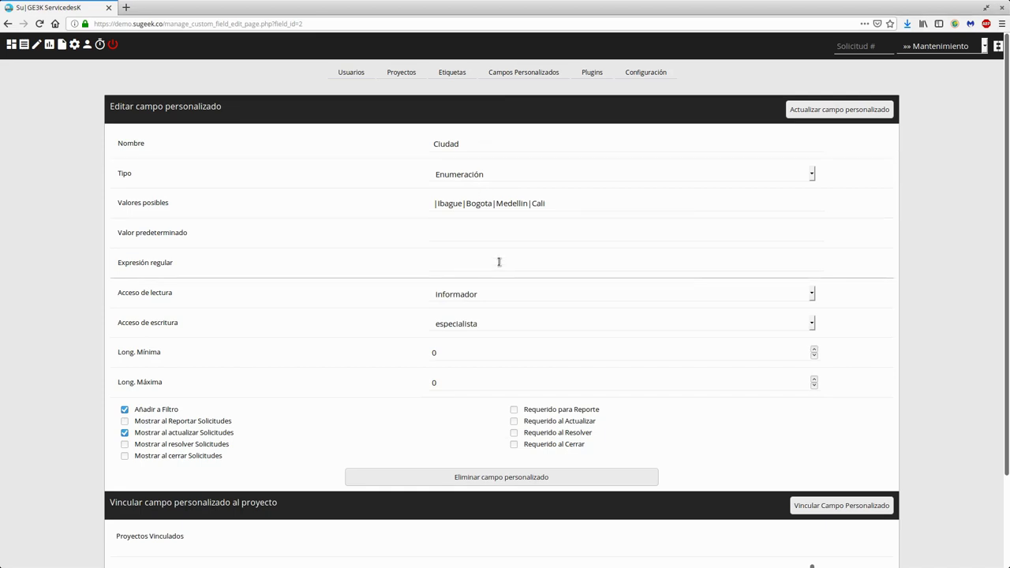
Step: Have the Ciudad field also shown when reporting, resolving and closing requests
click(124, 420)
click(124, 444)
click(124, 457)
Step: Make the Ciudad field required for reporting, updating, resolving and closing requests, save it and return to the custom fields list
click(513, 410)
click(513, 421)
click(514, 432)
click(514, 444)
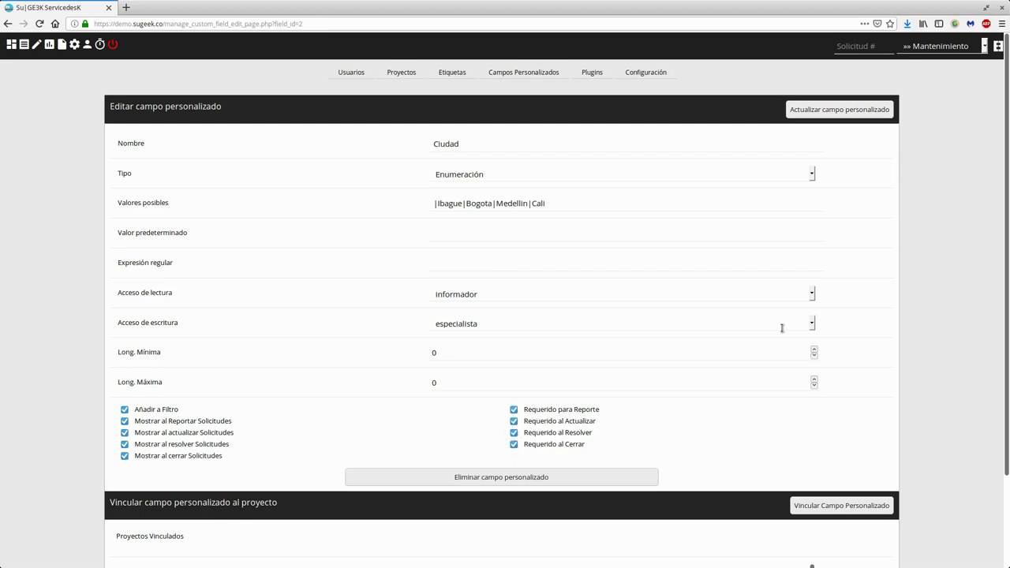
click(841, 110)
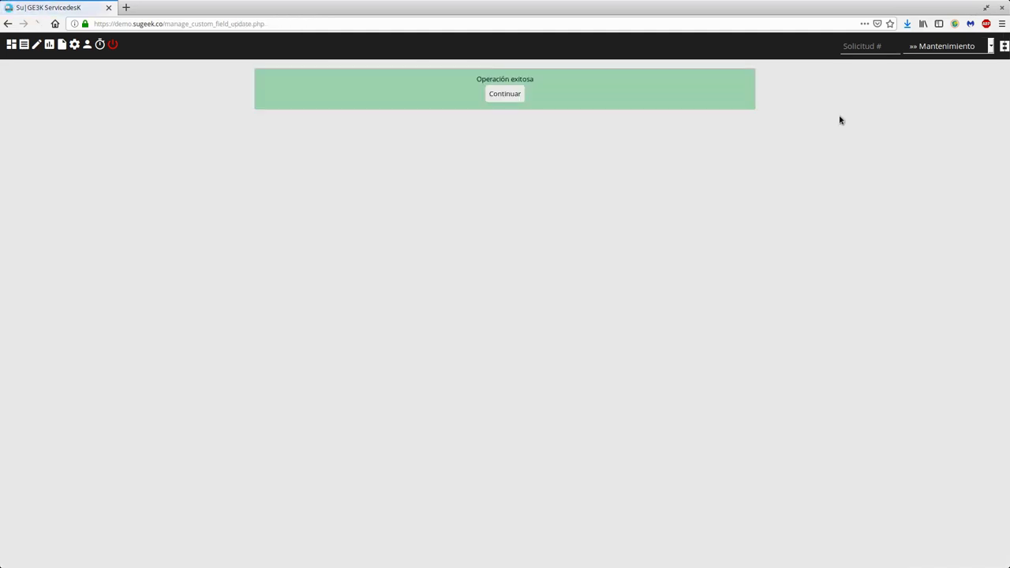
click(512, 102)
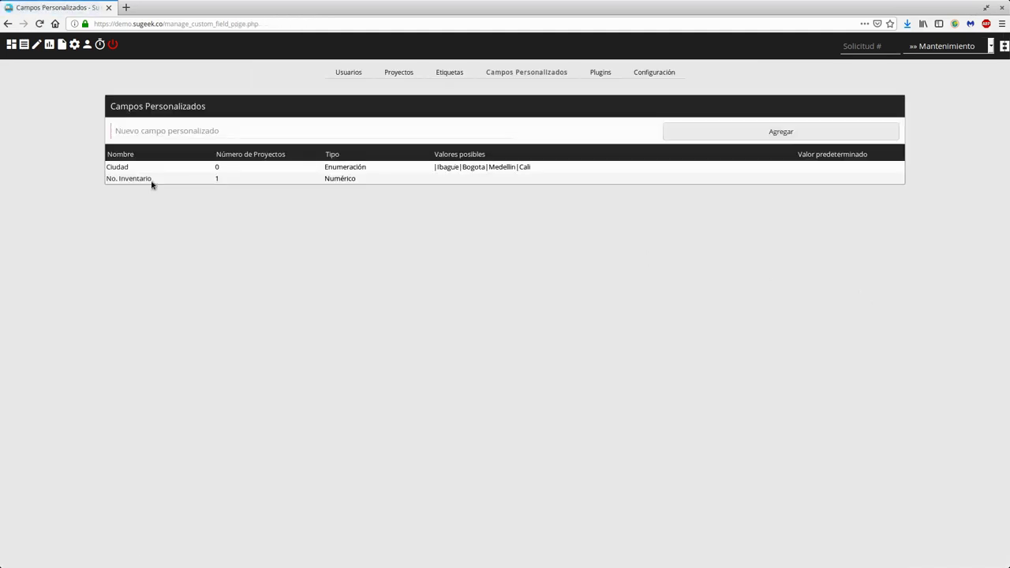
click(118, 169)
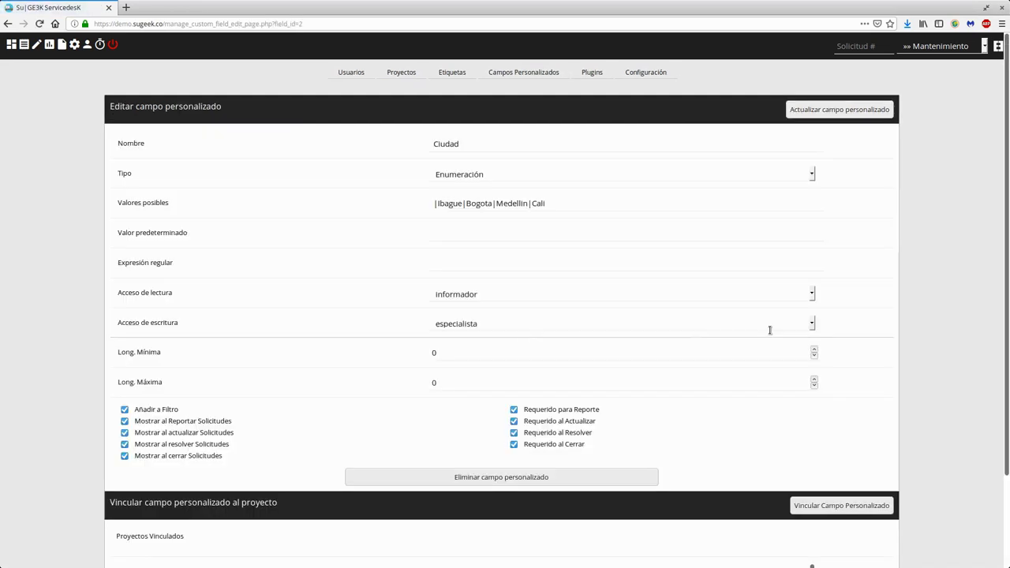
scroll(789, 355, down, 2)
scroll(465, 491, down, 1)
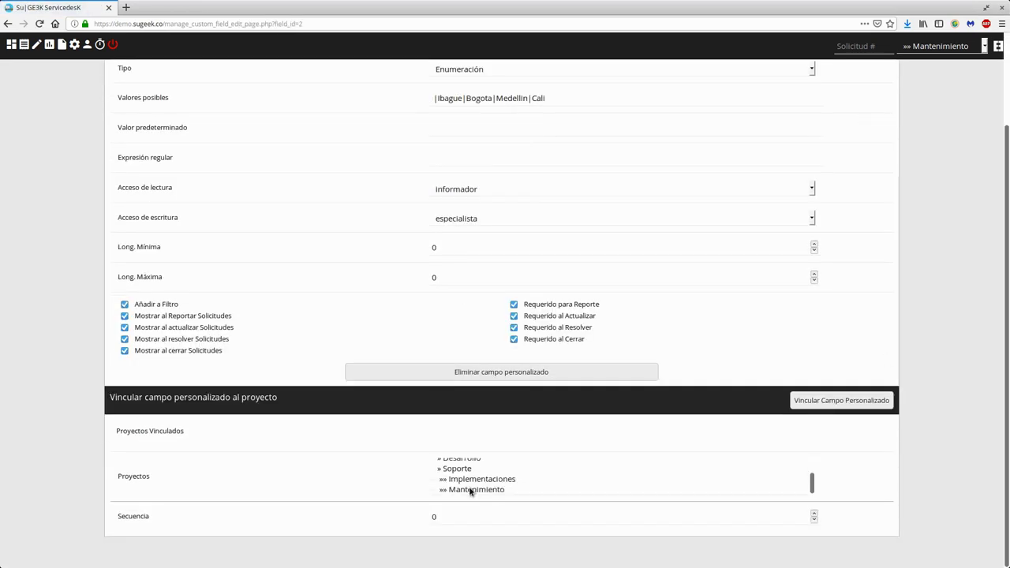
click(470, 490)
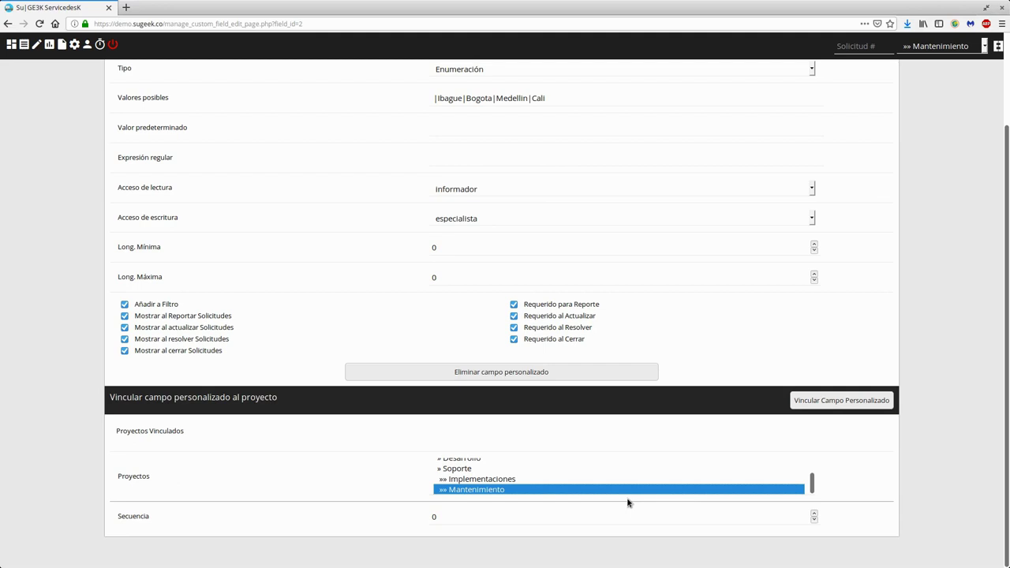
scroll(350, 252, up, 3)
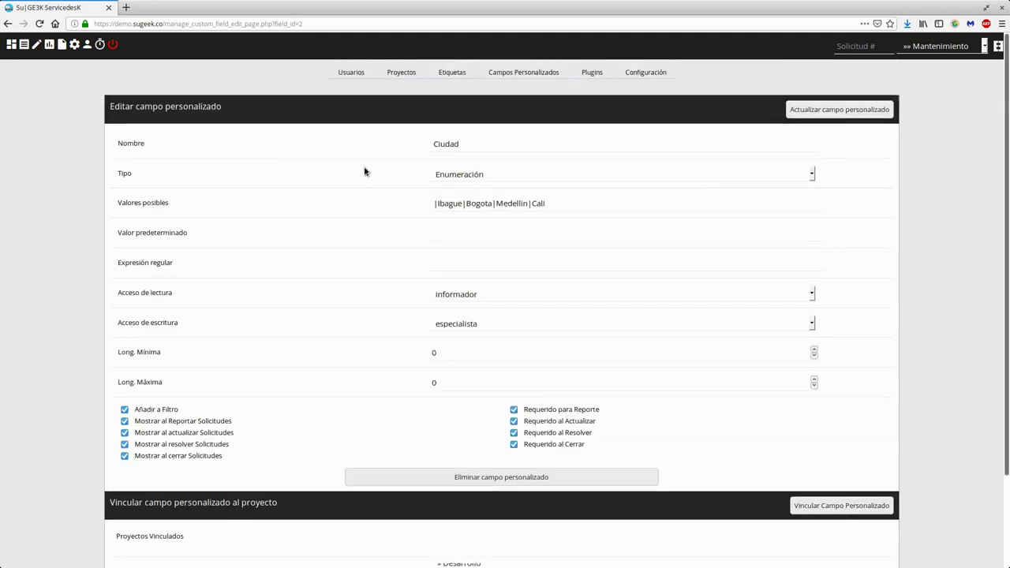
Step: Open the Mantenimiento project's settings and add the Ciudad custom field to it
click(404, 75)
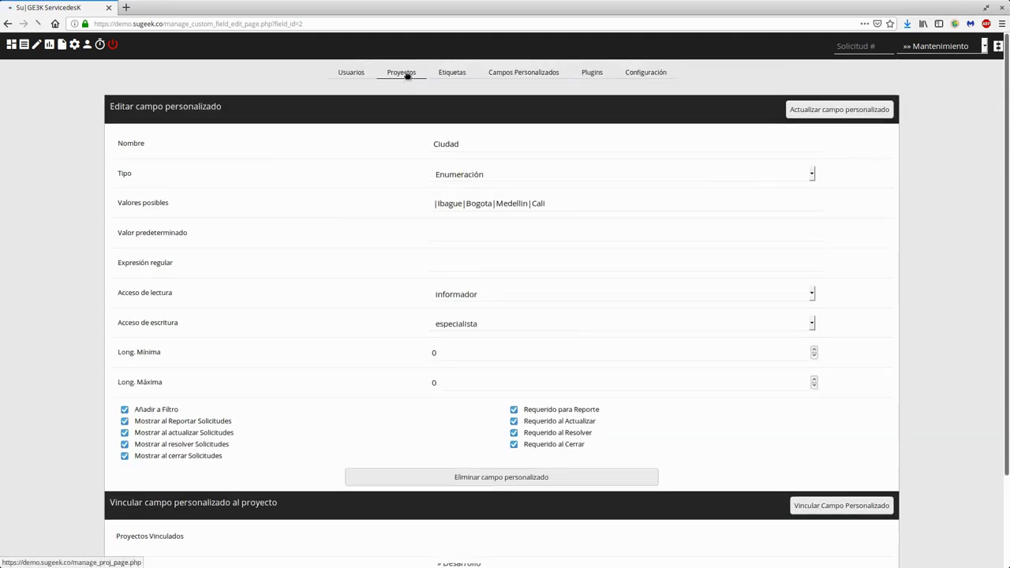
click(129, 191)
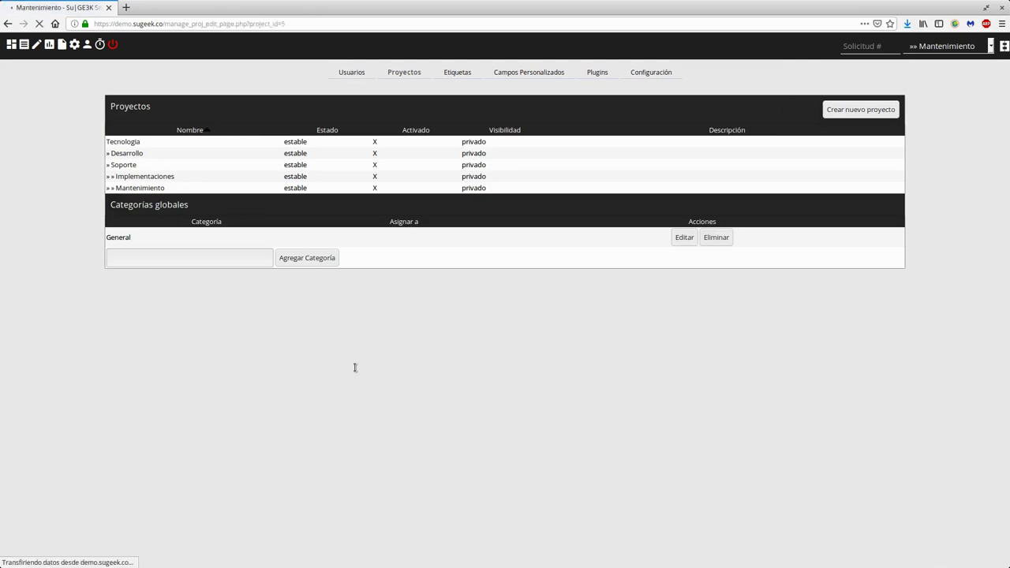
scroll(277, 392, down, 5)
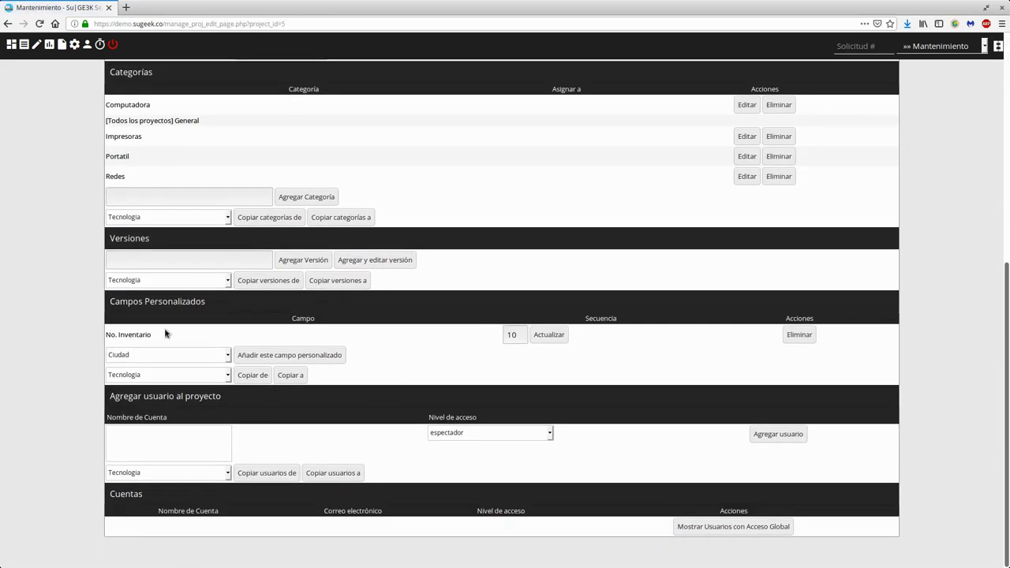
drag(115, 300, 511, 335)
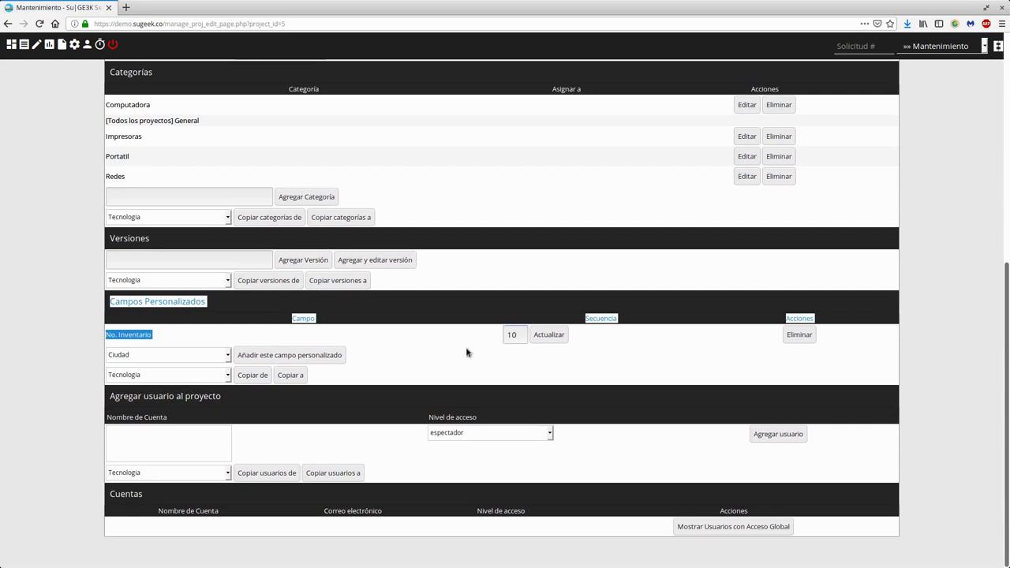
click(120, 359)
click(110, 365)
click(297, 363)
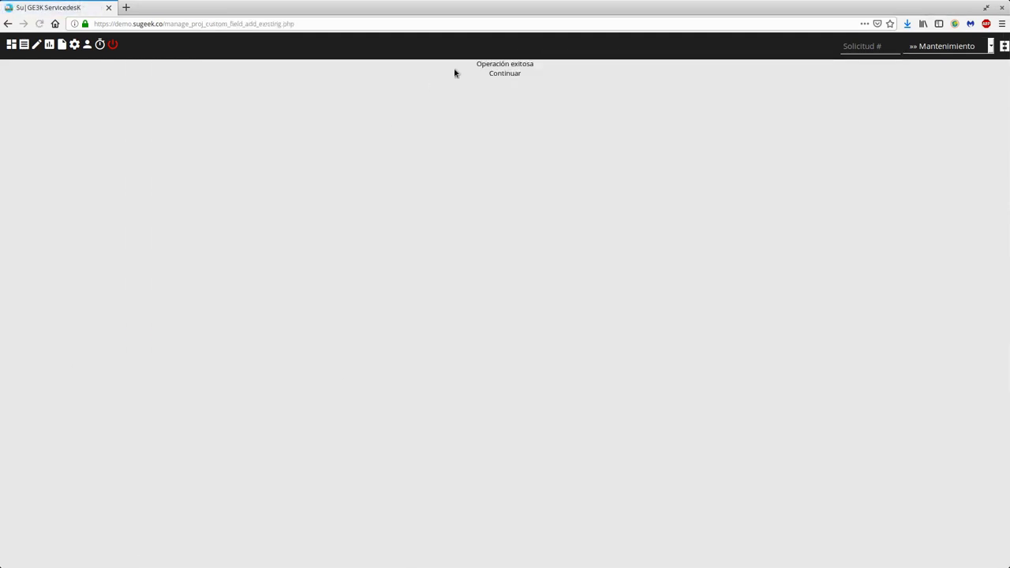
click(504, 74)
Step: Review the sequence values of Ciudad and No. Inventario among the Mantenimiento project's custom fields
scroll(158, 289, down, 5)
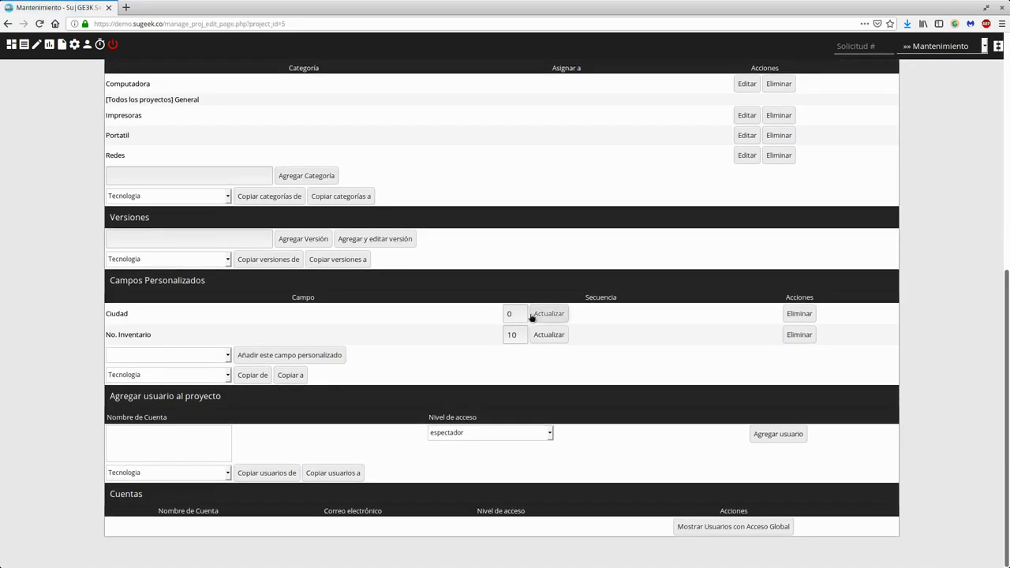
drag(524, 314, 124, 312)
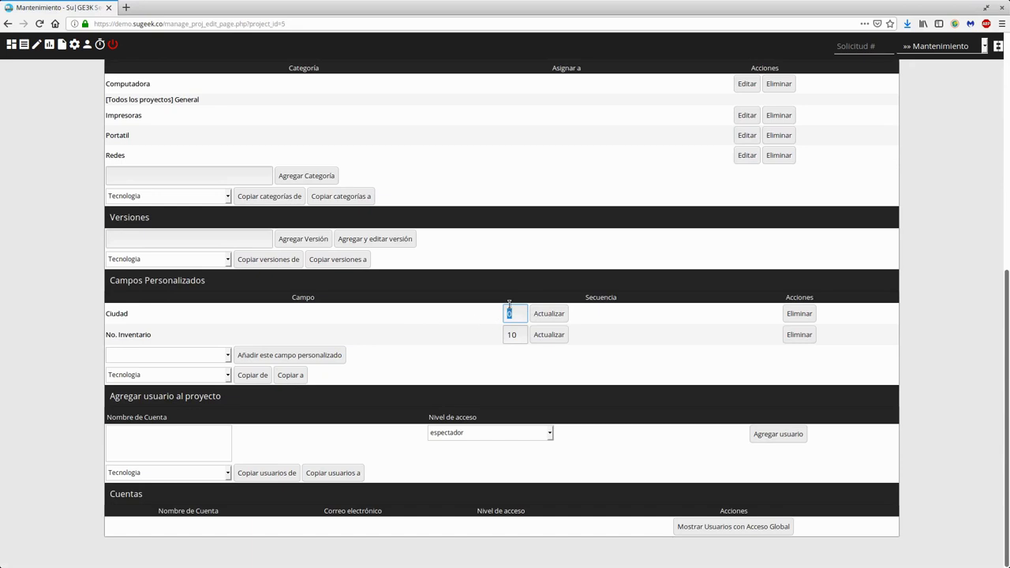
drag(139, 318, 82, 328)
click(71, 329)
click(511, 314)
click(450, 323)
triple_click(139, 332)
Step: Open the request report form in a new tab and check the custom fields on it
right_click(37, 45)
click(55, 56)
click(158, 11)
drag(142, 356, 209, 357)
Step: Test the Ciudad list in the report form by choosing Ibague, Bogota, Medellin and Cali in turn, ending on Ibague
click(474, 334)
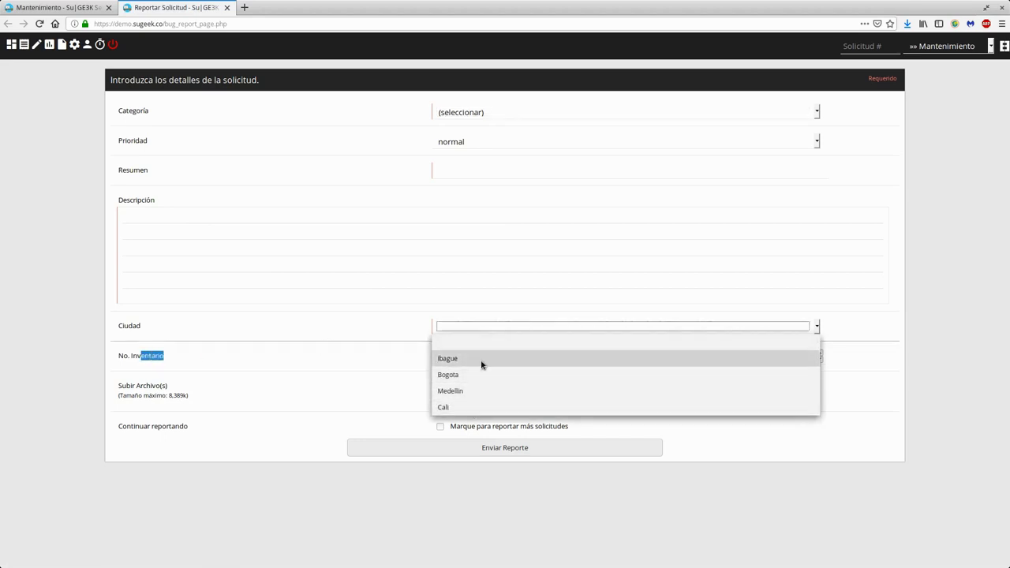
click(480, 360)
click(490, 328)
click(473, 376)
click(467, 330)
click(461, 391)
click(449, 330)
click(456, 407)
click(477, 331)
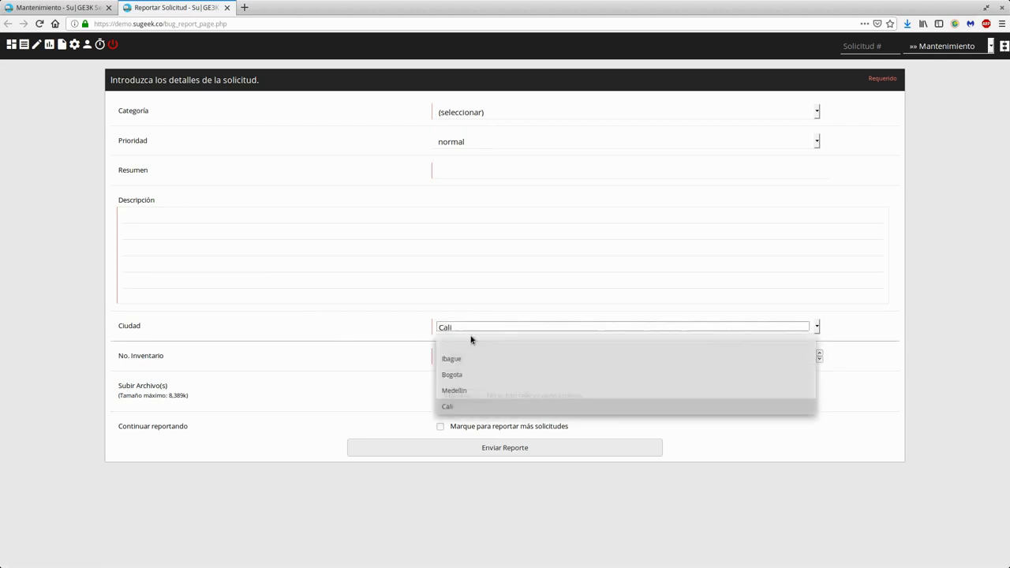
click(462, 358)
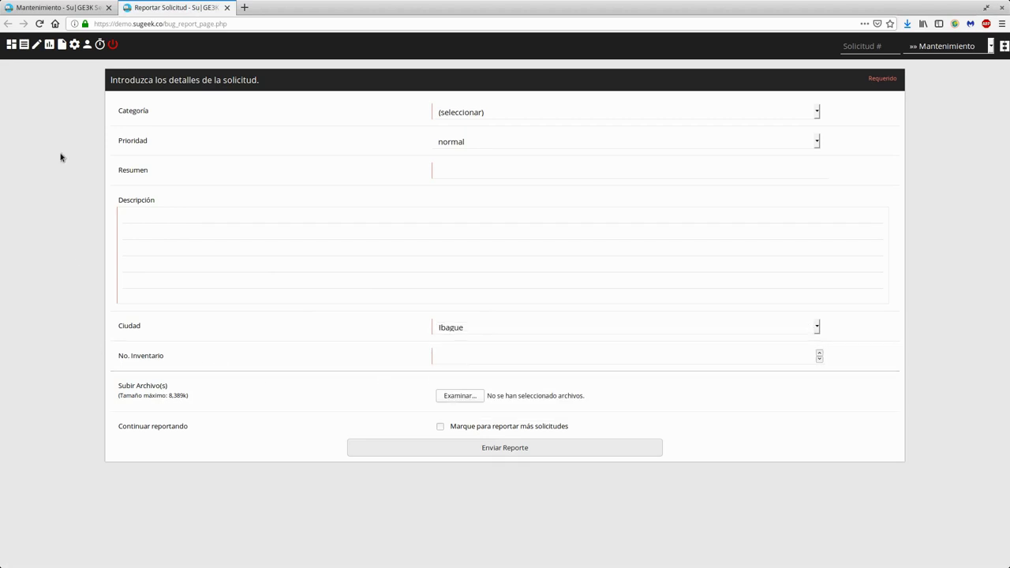
Step: Try to set the Ciudad field's sequence to 20 by updating the whole Mantenimiento project
click(57, 7)
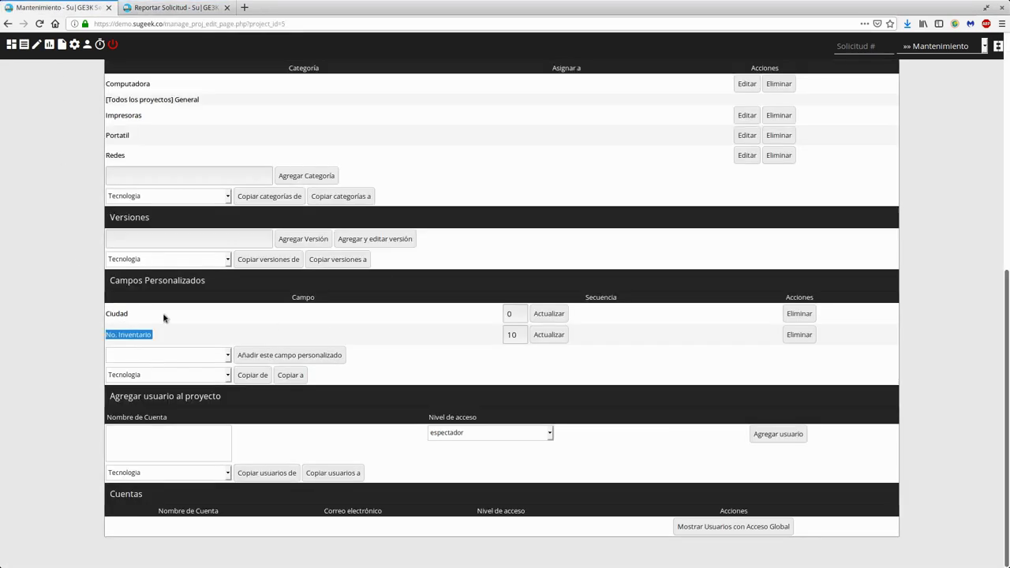
drag(116, 315, 123, 315)
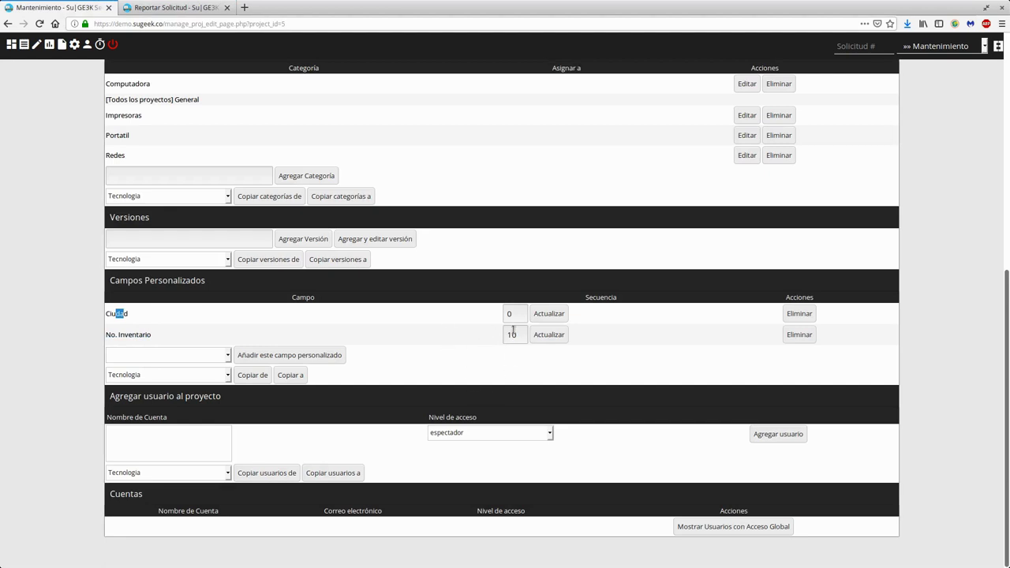
double_click(515, 319)
text(20)
click(654, 329)
scroll(746, 407, up, 5)
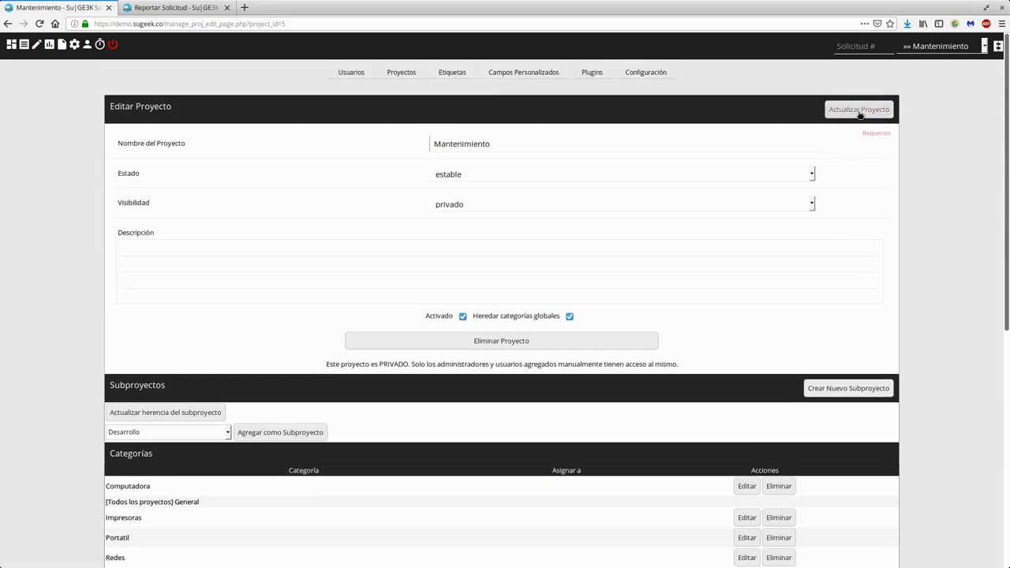
click(872, 113)
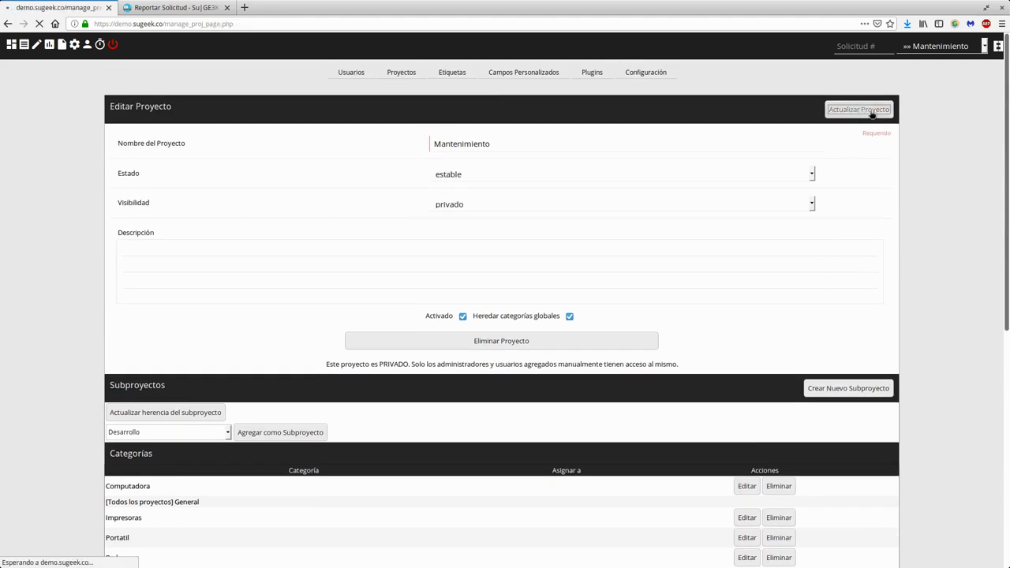
Step: Reload the report form to check the order of the custom fields, and close its tab
click(215, 8)
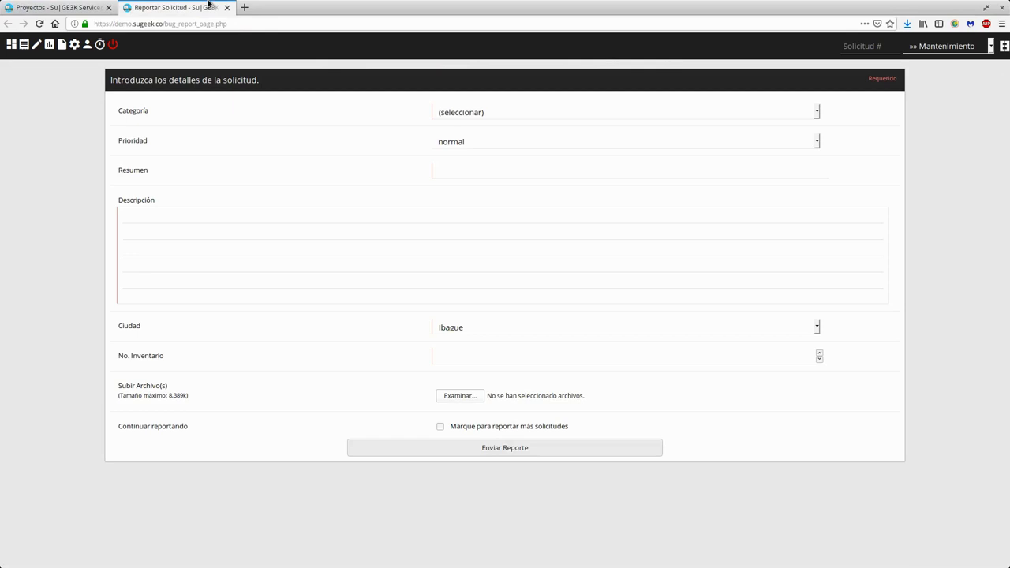
click(39, 24)
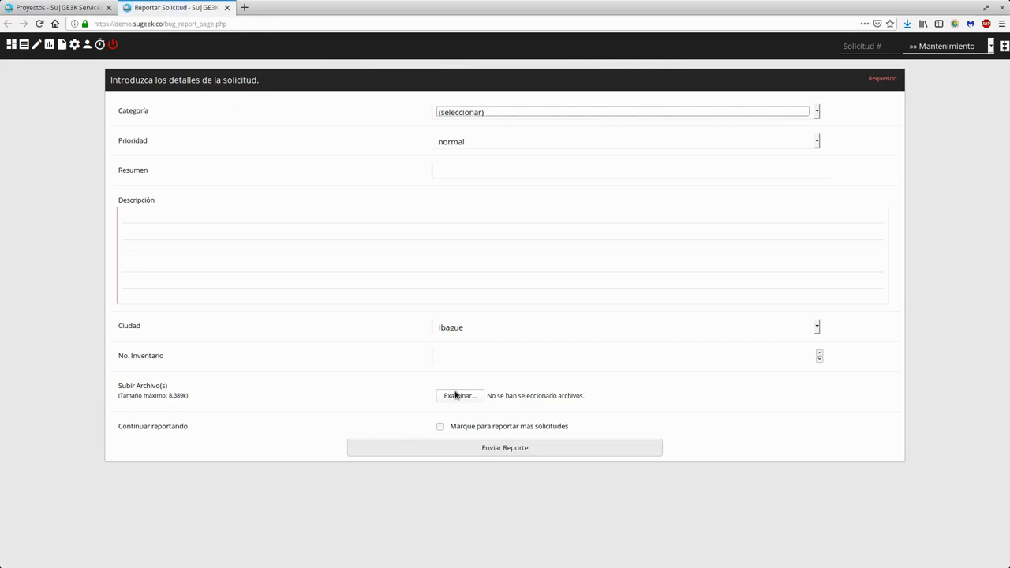
click(227, 8)
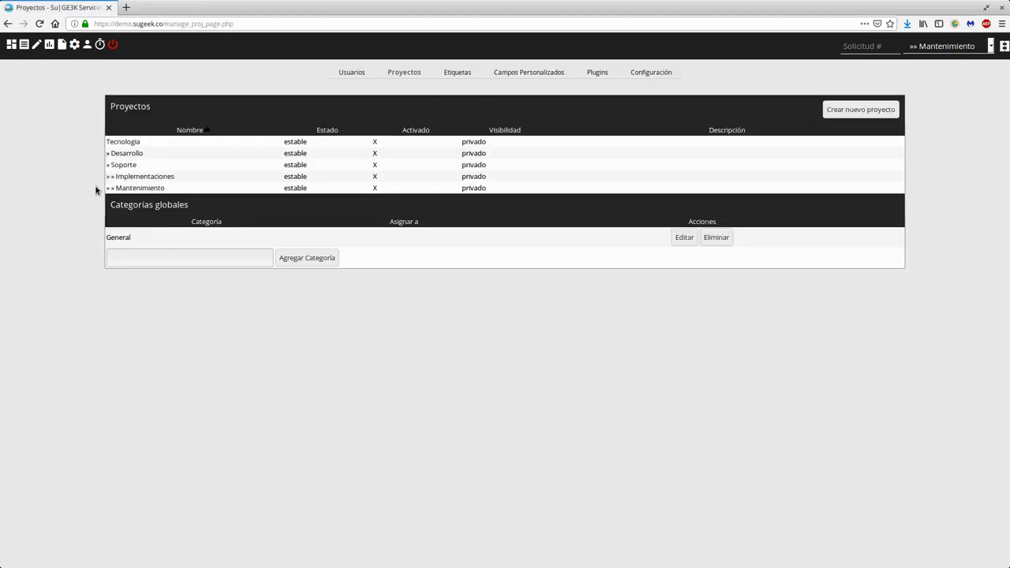
Step: Reopen the Mantenimiento project, set the Ciudad custom field's sequence to 20 and update that field's entry
click(133, 187)
scroll(478, 380, down, 5)
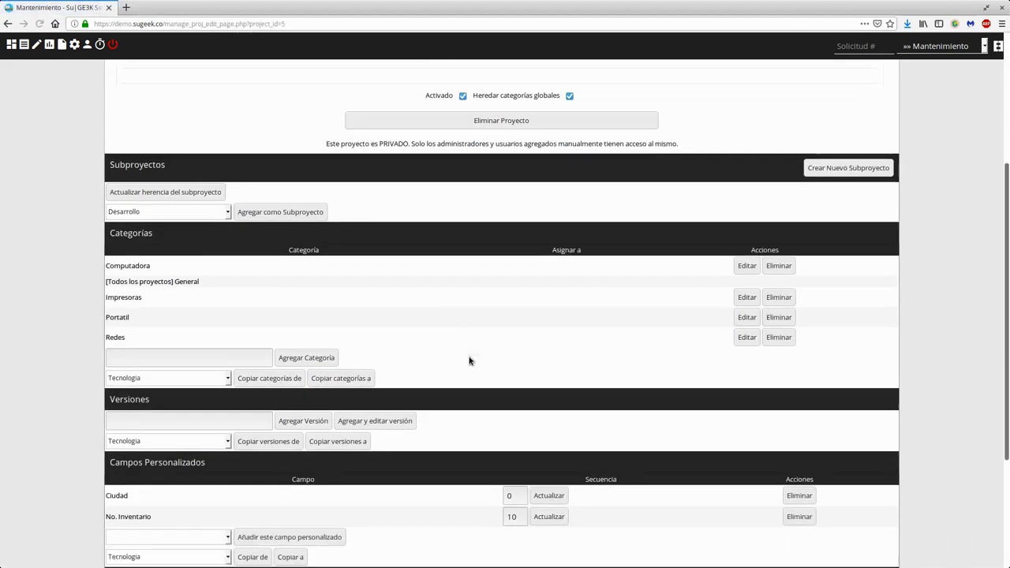
click(513, 314)
drag(513, 313, 487, 308)
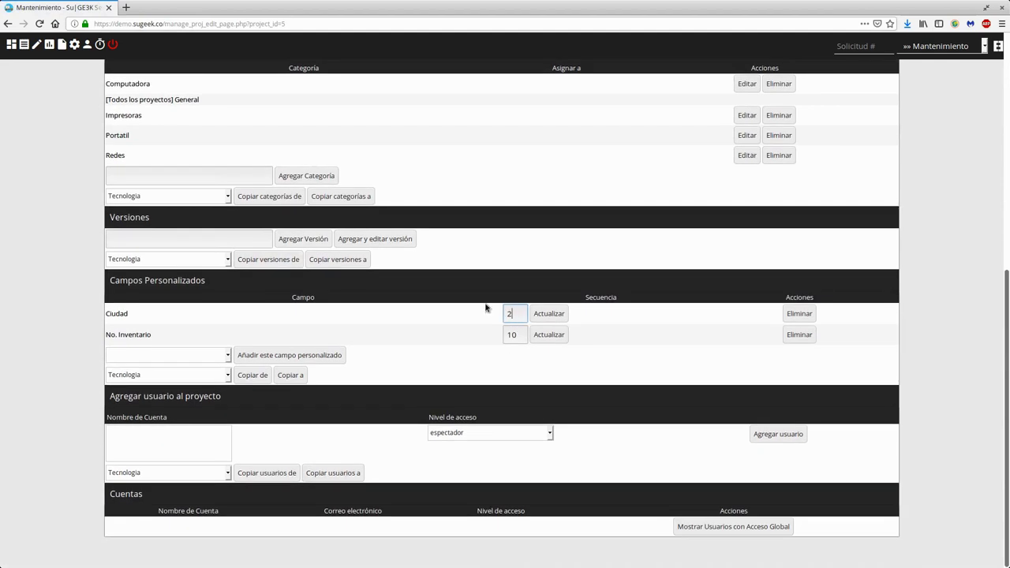
click(554, 316)
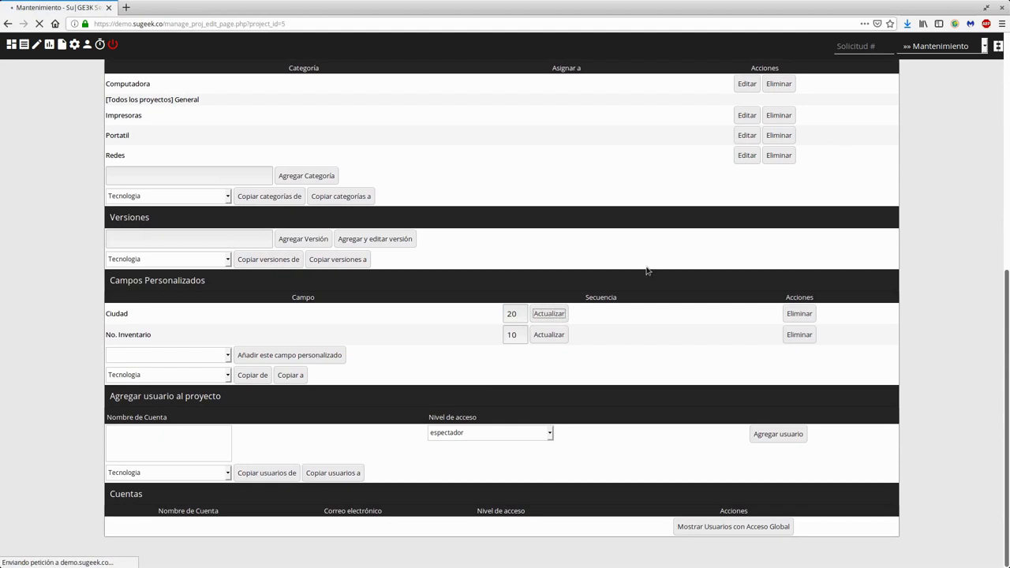
click(502, 106)
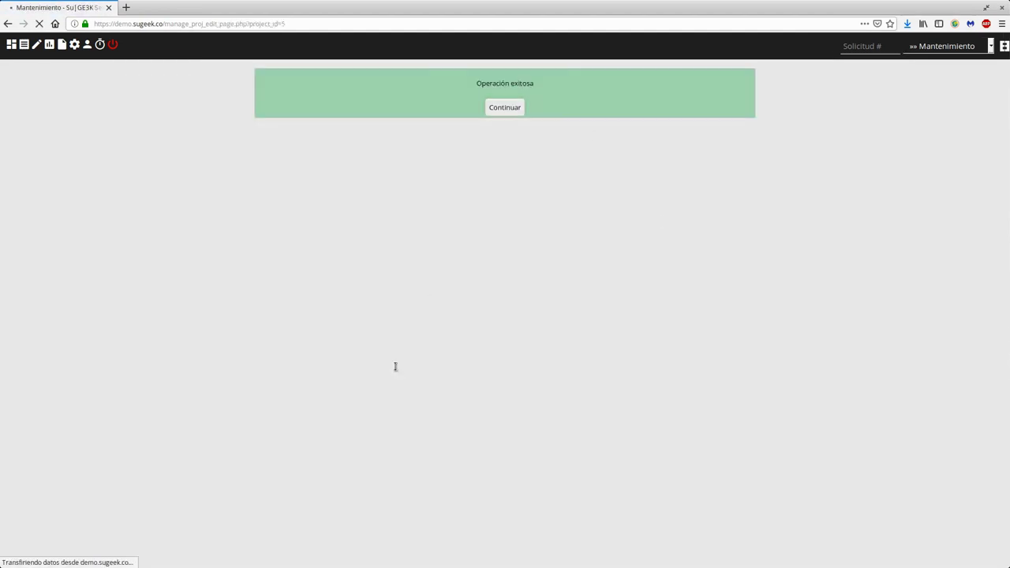
scroll(483, 367, down, 5)
click(517, 335)
scroll(455, 347, up, 5)
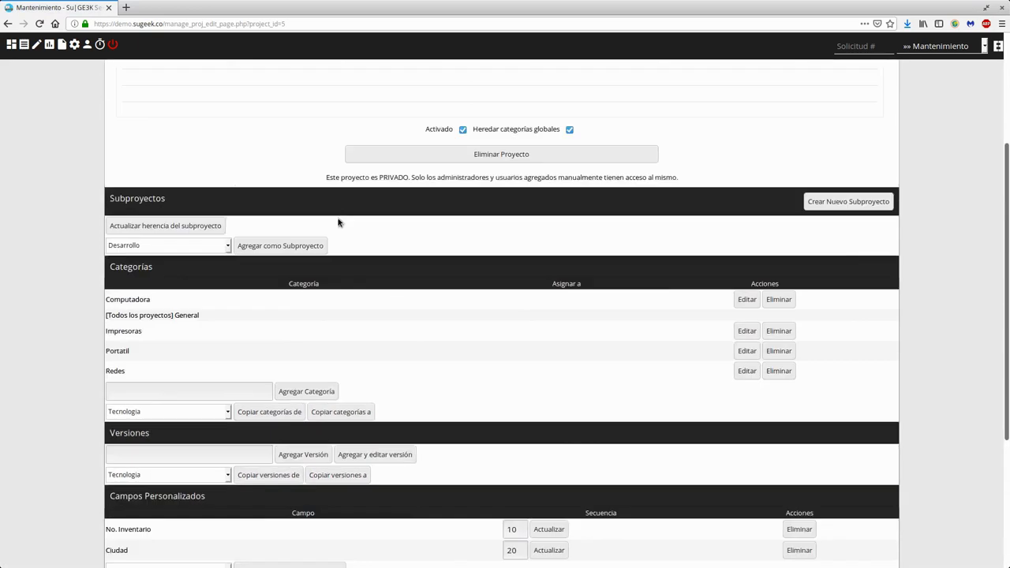
Step: Open the request report form and check the order of No. Inventario and Ciudad and the Ciudad list
click(36, 44)
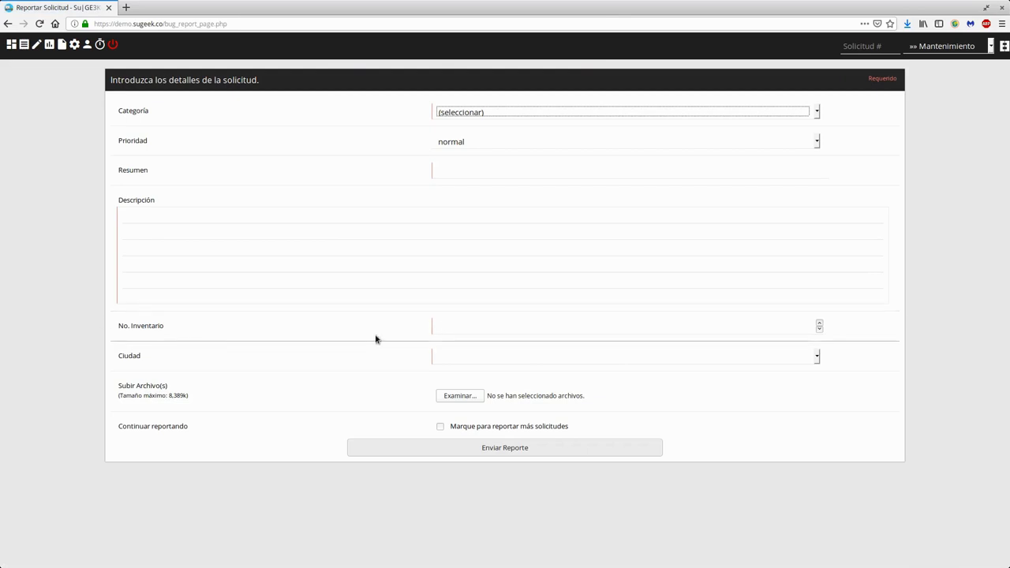
click(466, 356)
click(467, 356)
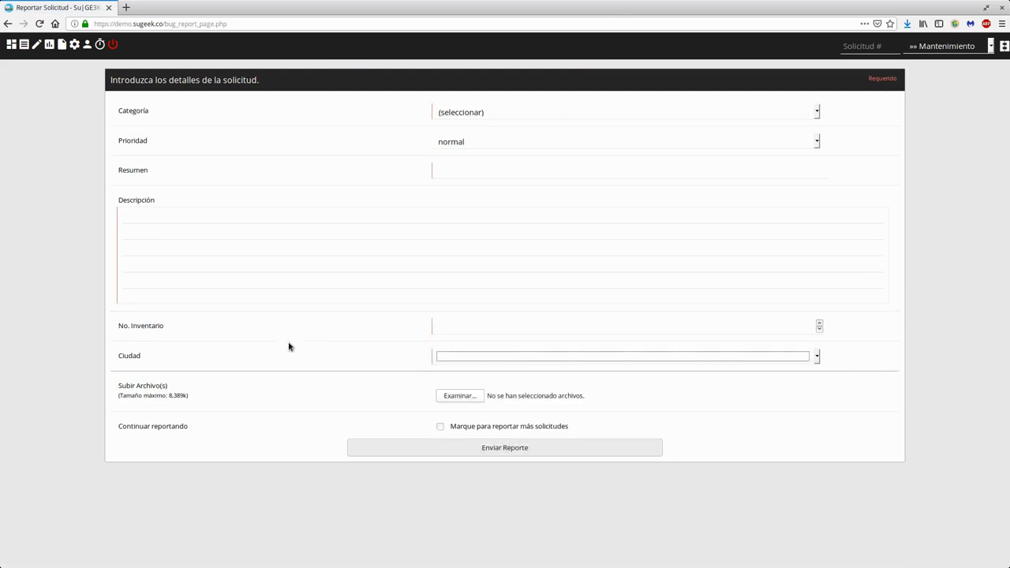
click(61, 328)
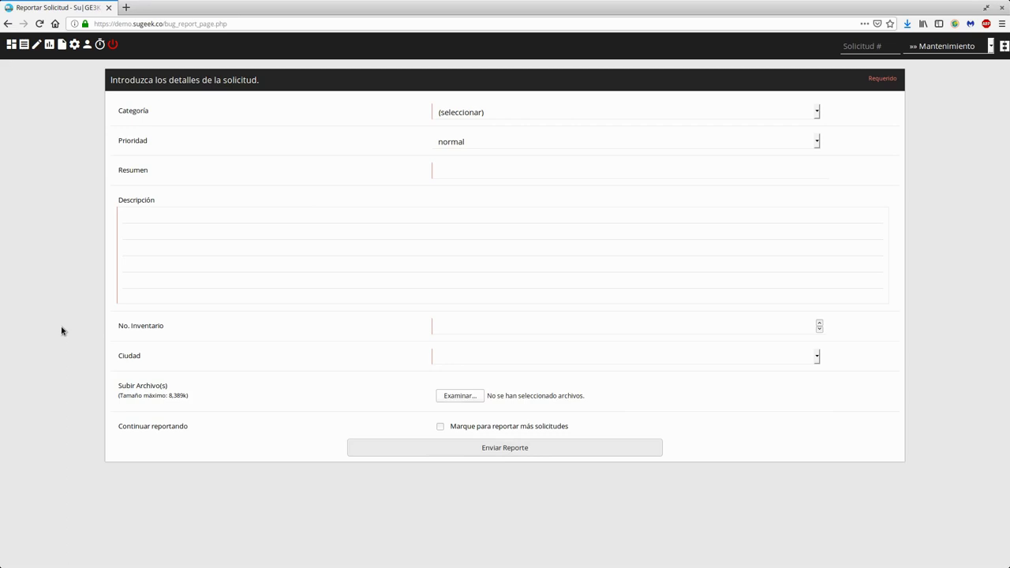